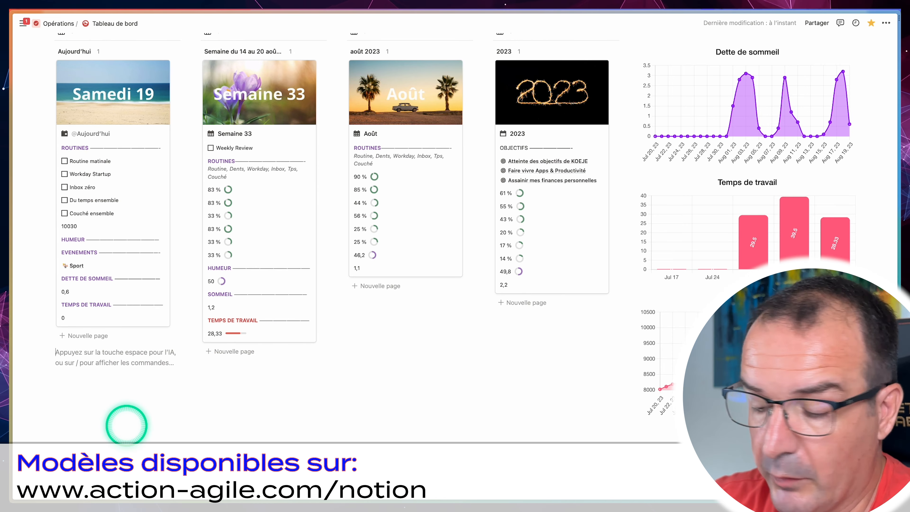
- Insert a button block below the Aujourd'hui card and name it "Sport terminé"
key("Return")
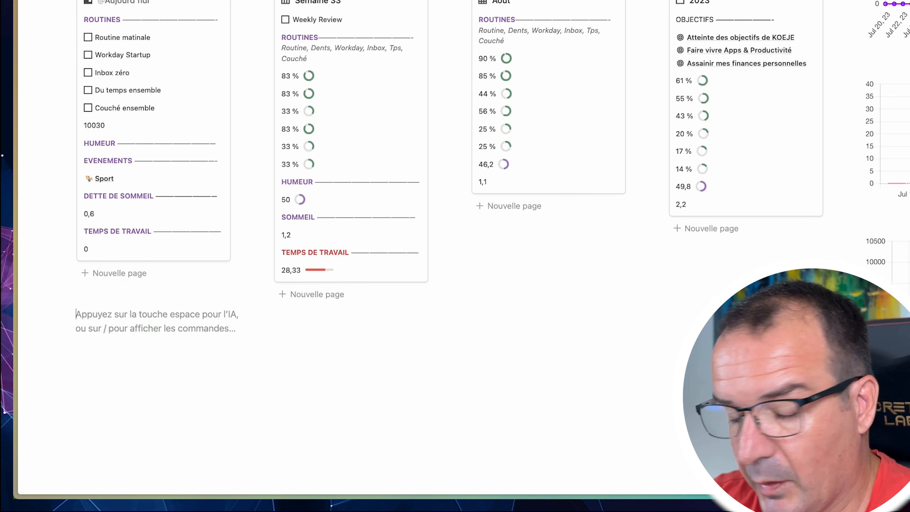
type("/bo")
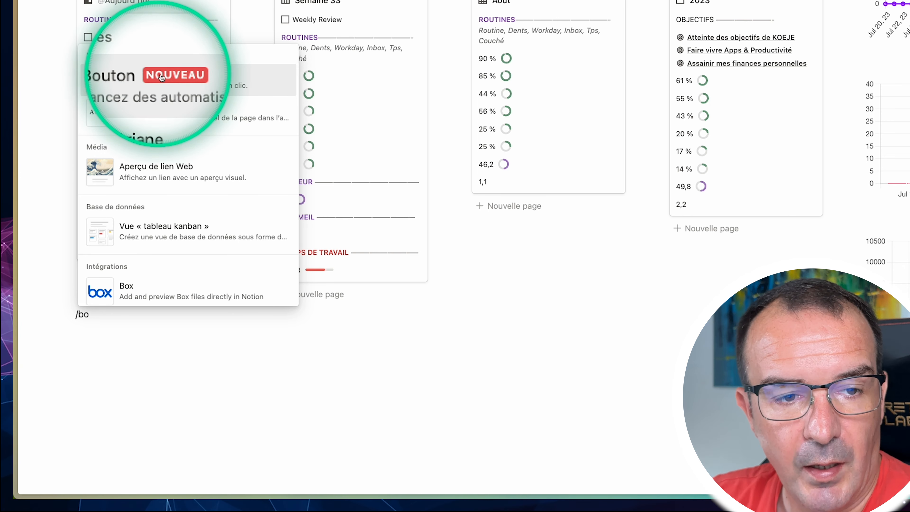
left_click(135, 79)
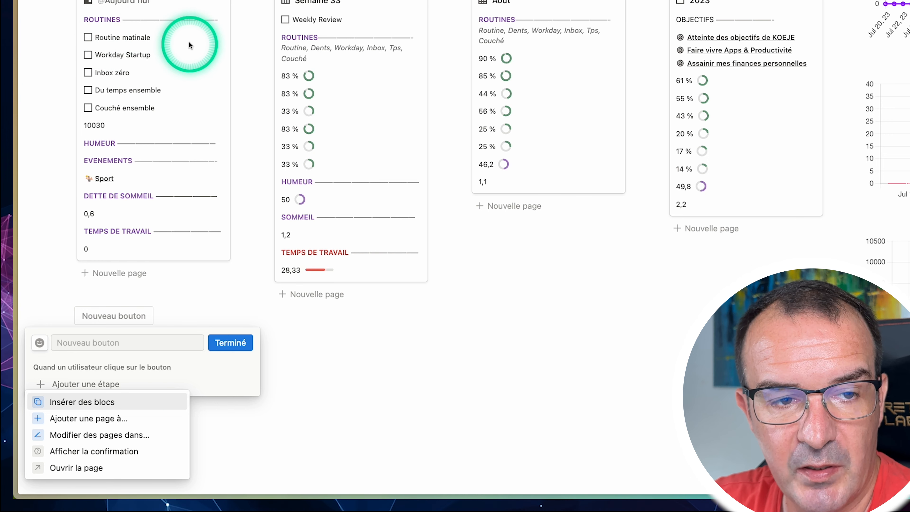
left_click(105, 346)
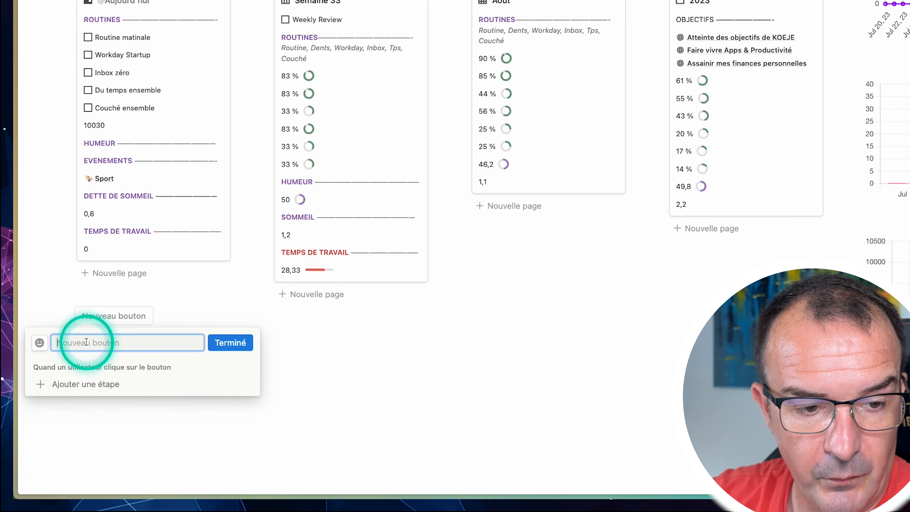
type("Sport terminé")
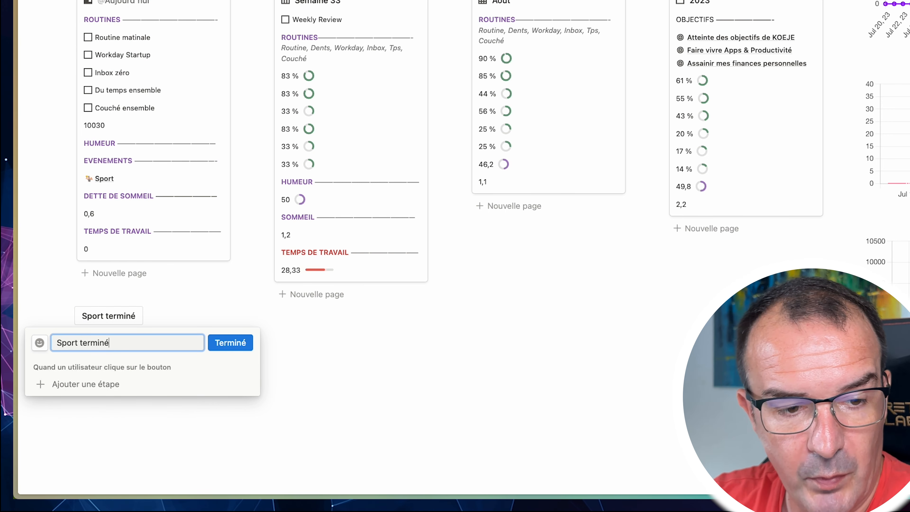
- Give the Sport terminé button the black running-figure icon
left_click(40, 342)
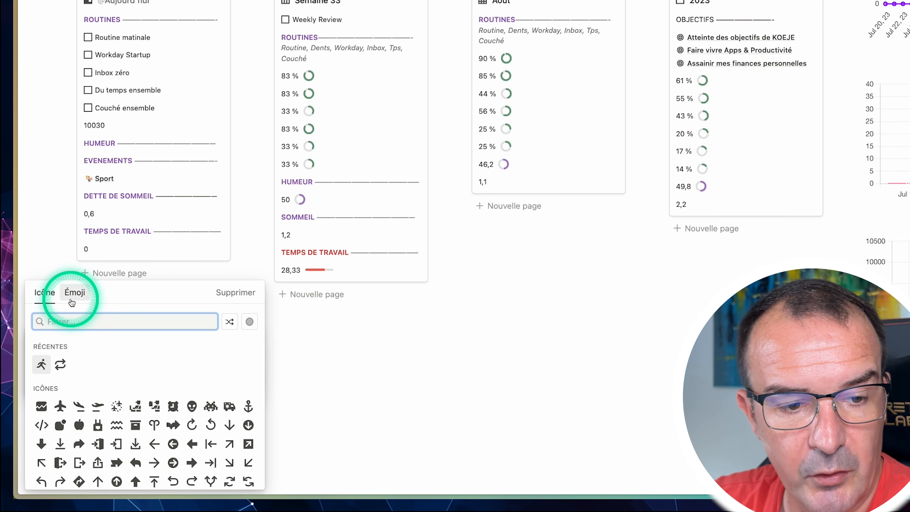
left_click(42, 364)
left_click(37, 382)
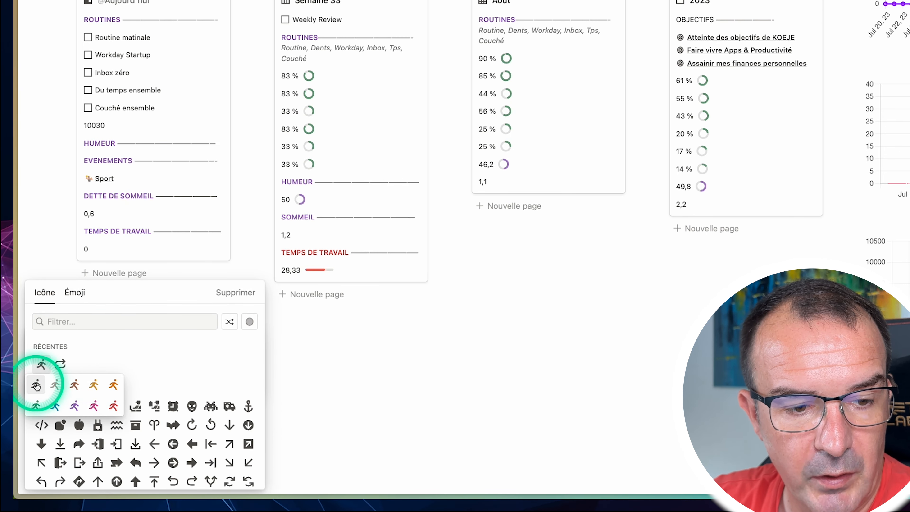
left_click(109, 317)
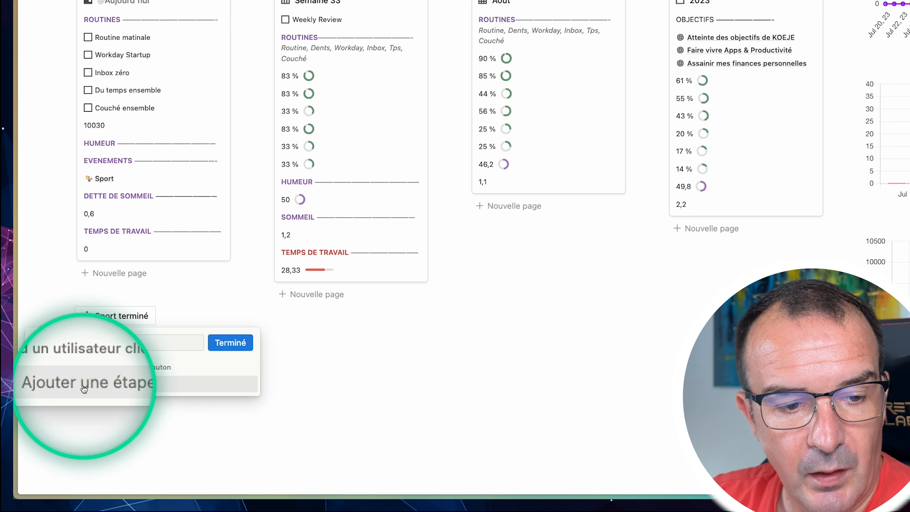
- Add a button step that edits pages in the Périodes database located under Time management
left_click(56, 389)
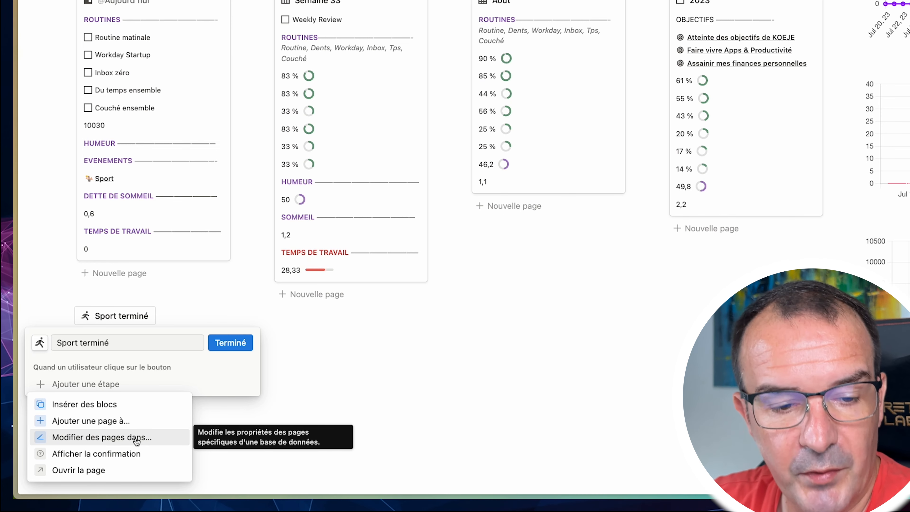
left_click(111, 440)
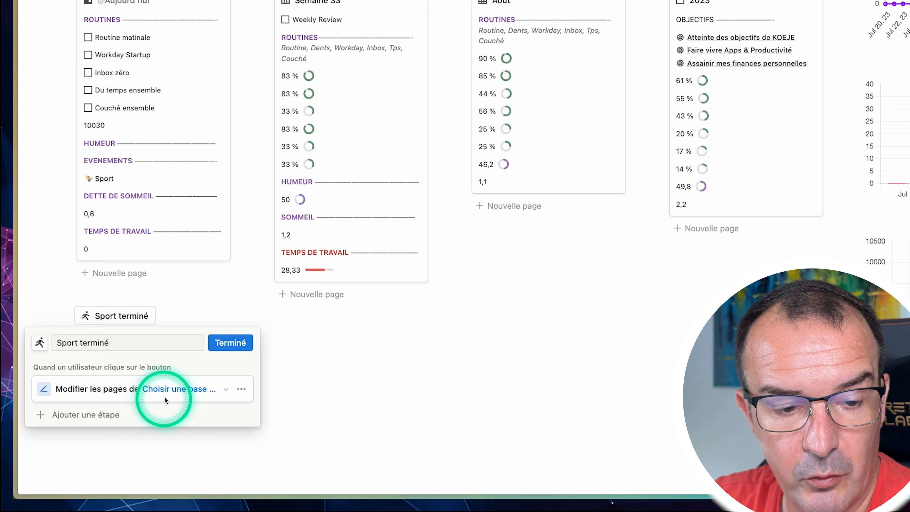
left_click(178, 389)
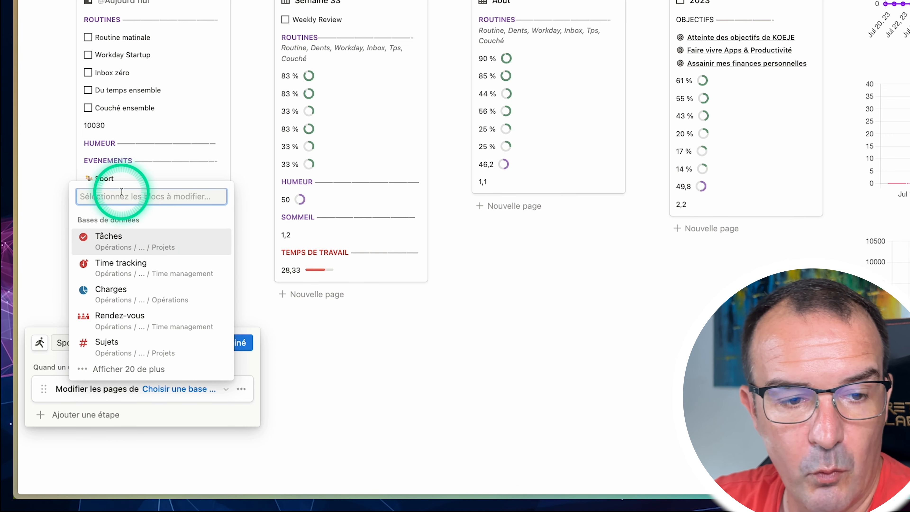
type("Périodes")
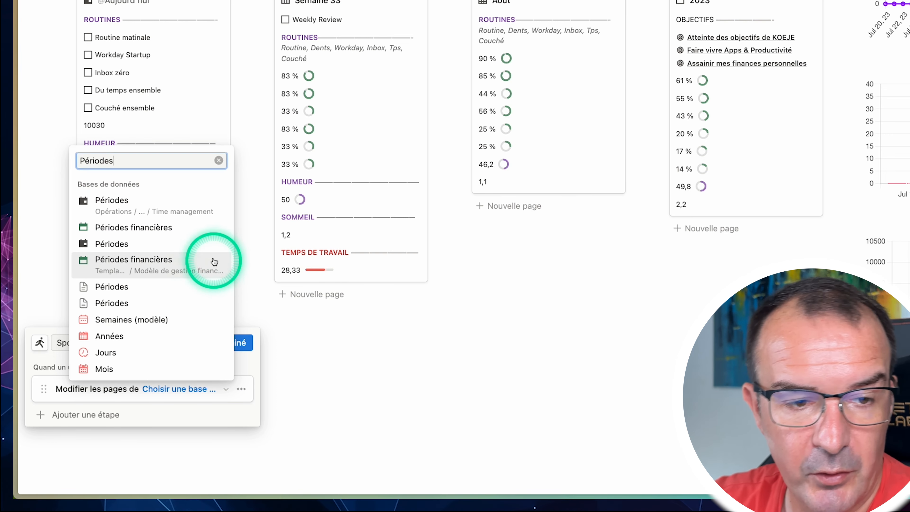
left_click(109, 122)
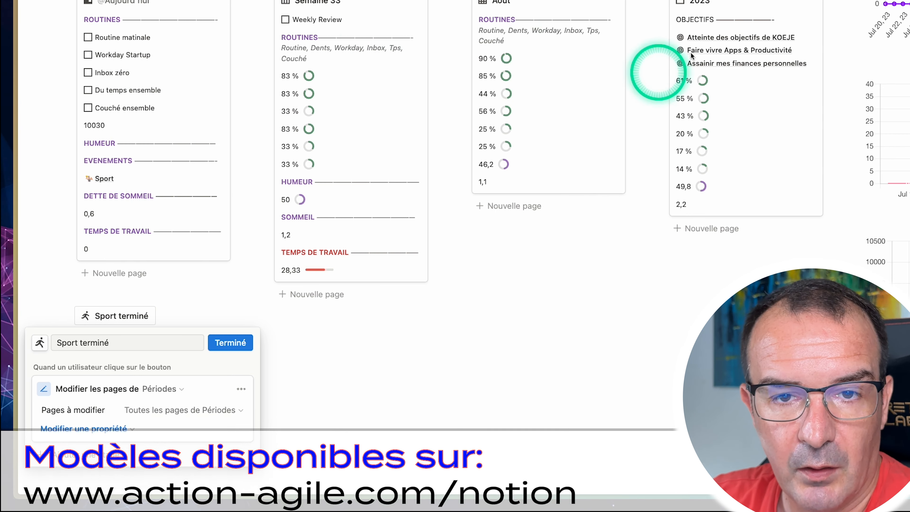
- Filter the pages to modify so that the Dates property is Aujourd'hui
left_click(167, 410)
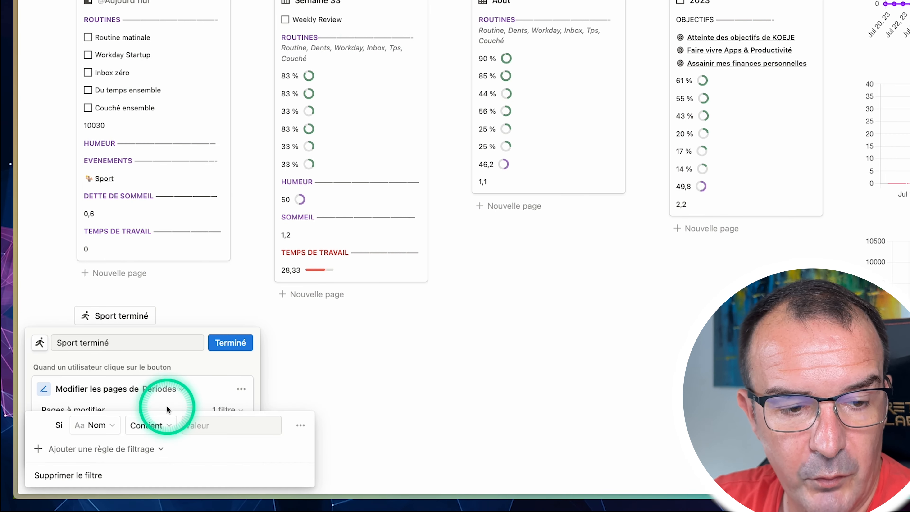
left_click(114, 427)
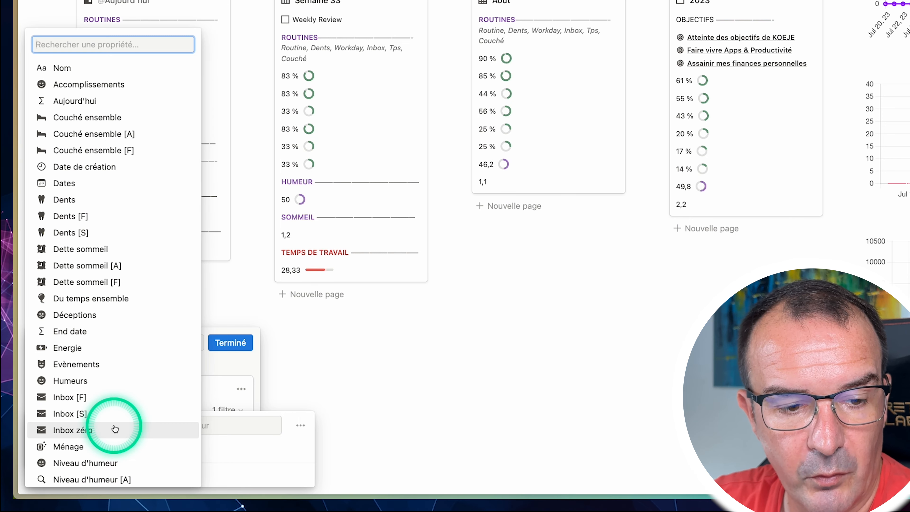
type("Date")
left_click(73, 425)
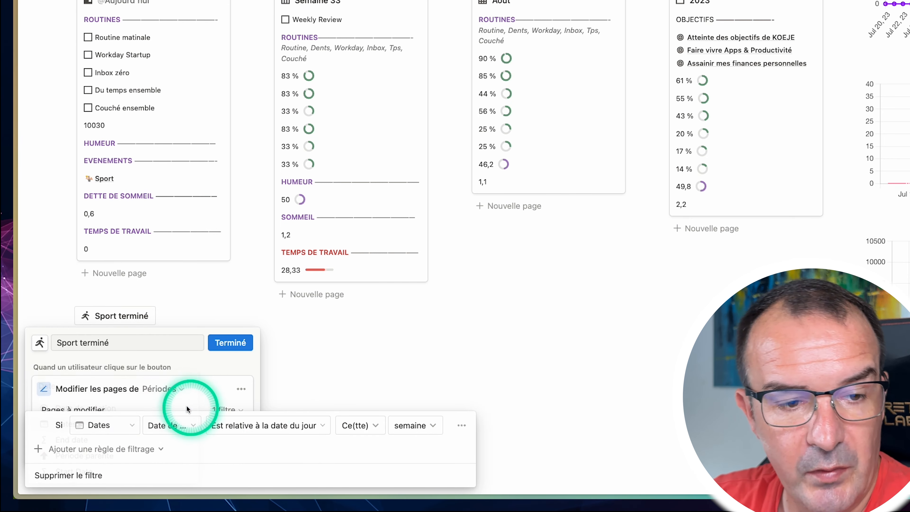
left_click(172, 428)
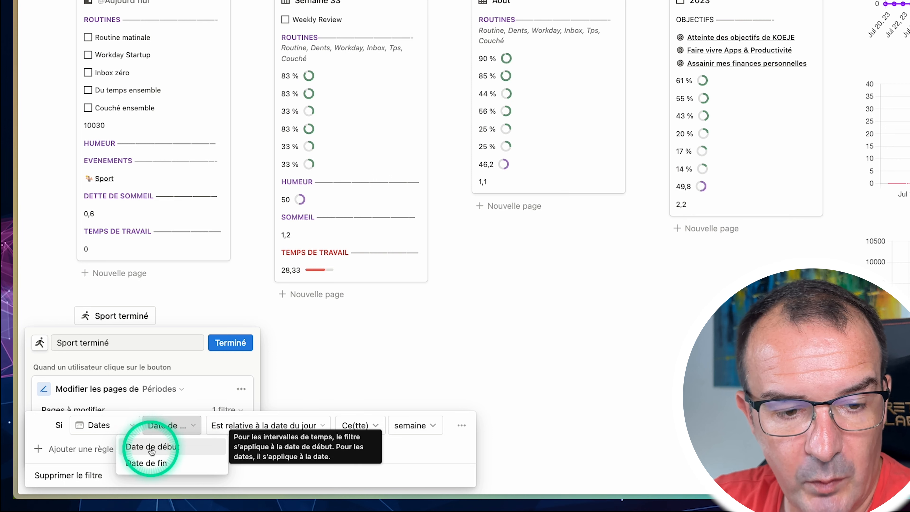
left_click(148, 494)
left_click(225, 433)
left_click(260, 216)
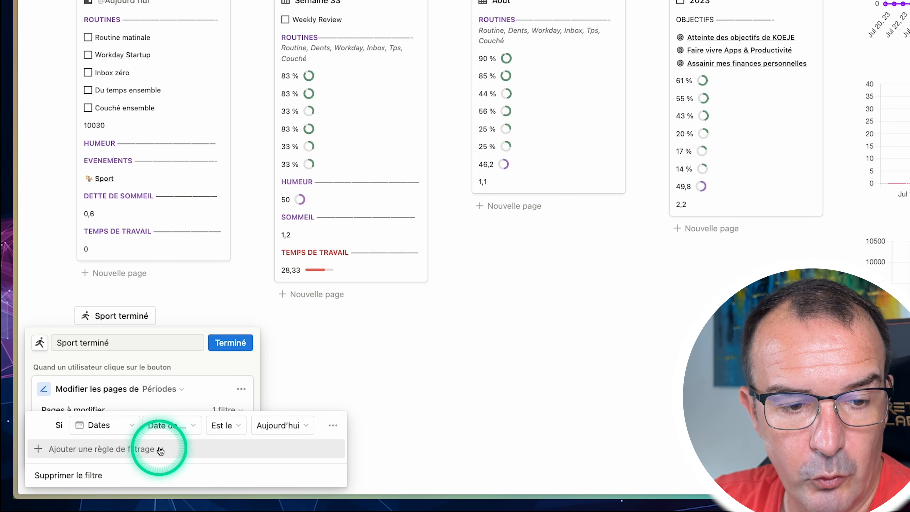
- Add a second filter rule requiring Type to be Jour, and close the filter settings
left_click(123, 458)
left_click(126, 399)
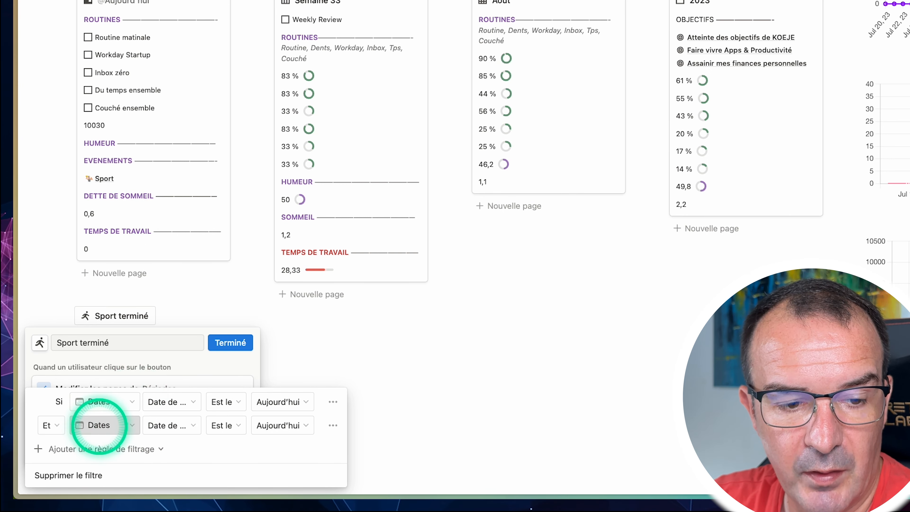
left_click(101, 424)
type("ty")
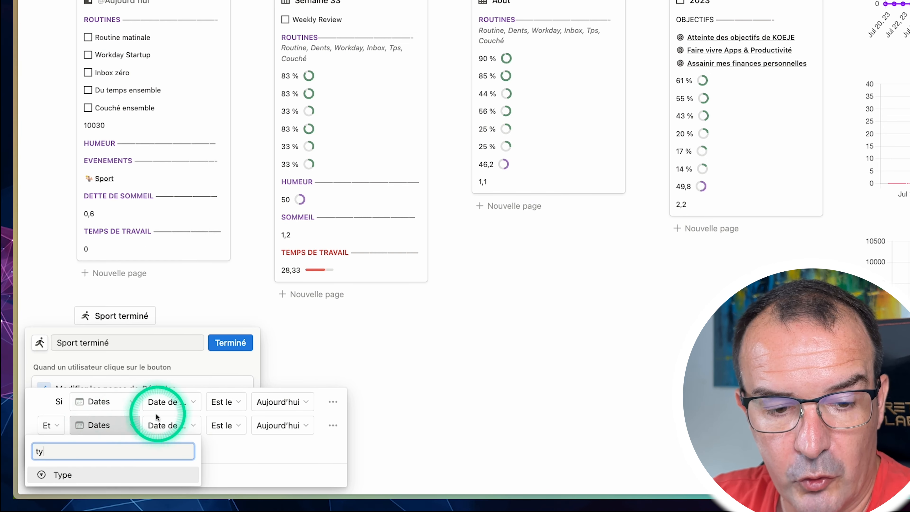
left_click(68, 475)
left_click(278, 428)
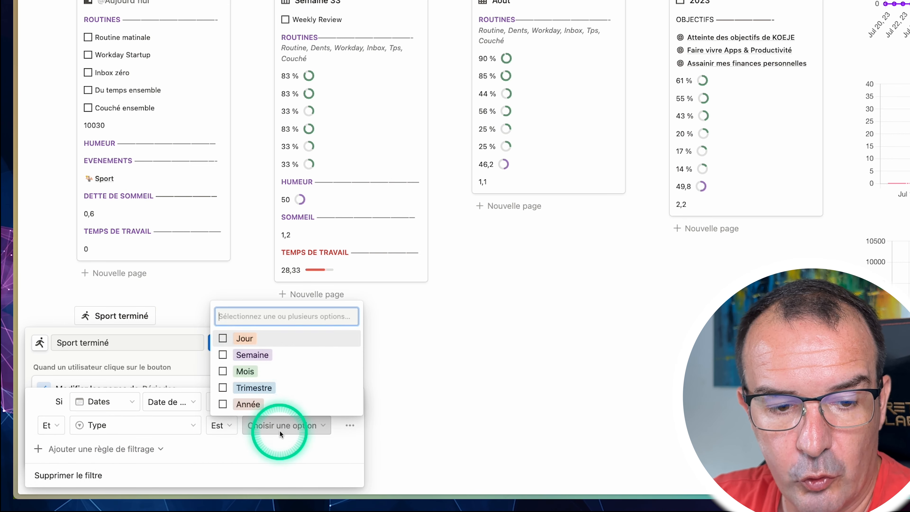
left_click(233, 344)
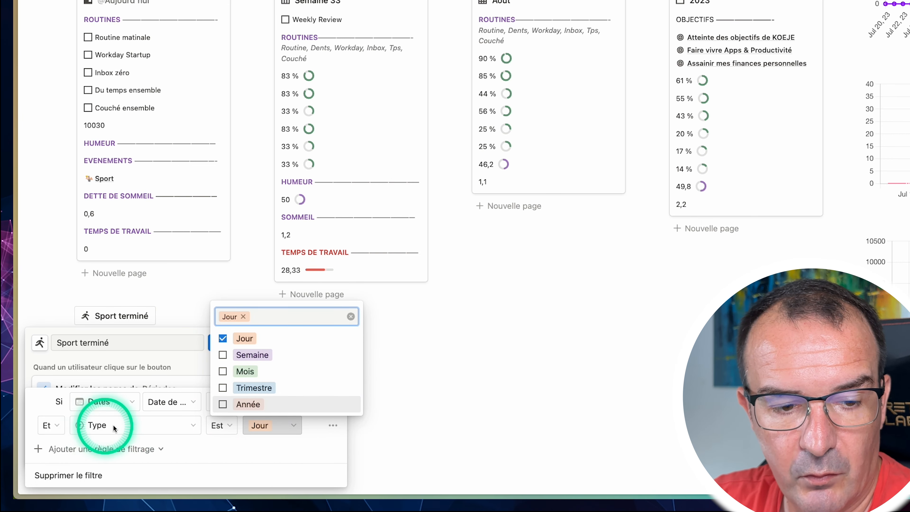
left_click(237, 459)
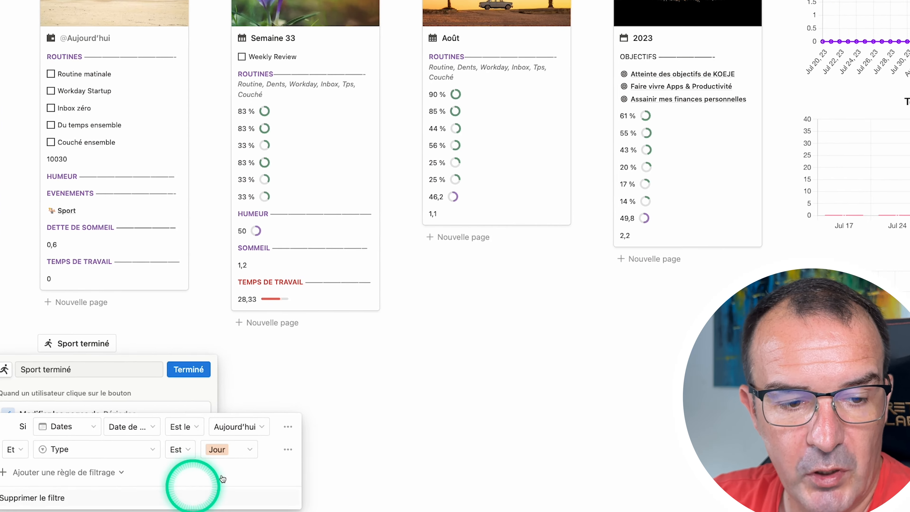
left_click(172, 359)
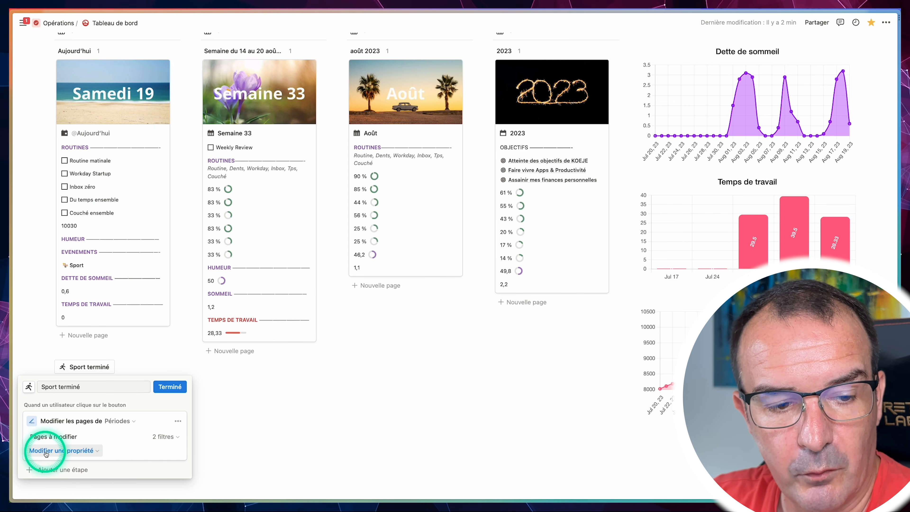
- Make the button step replace the Evènements property with Sport
left_click(97, 450)
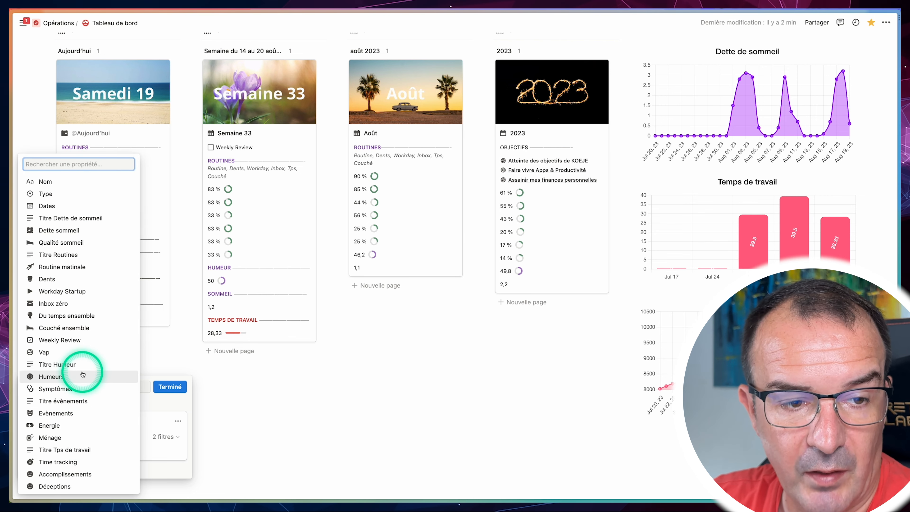
type("ev")
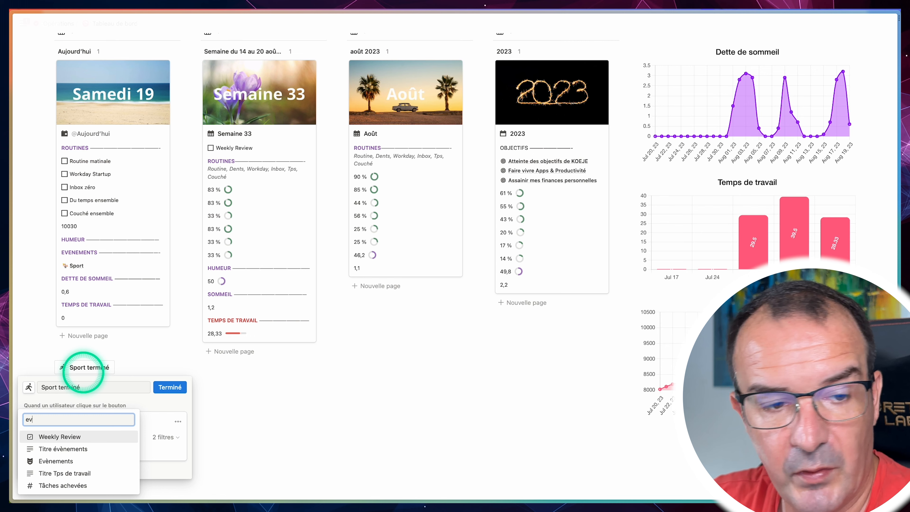
left_click(48, 462)
left_click(120, 454)
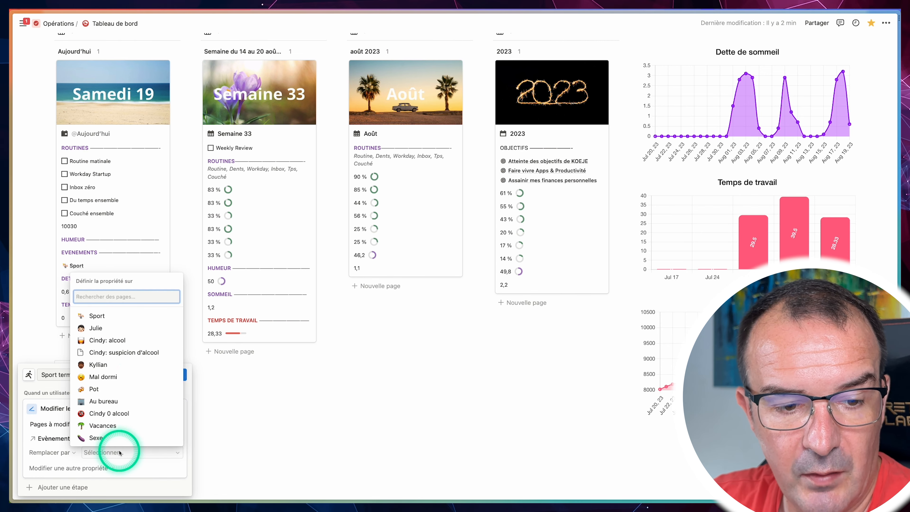
left_click(104, 316)
left_click(51, 463)
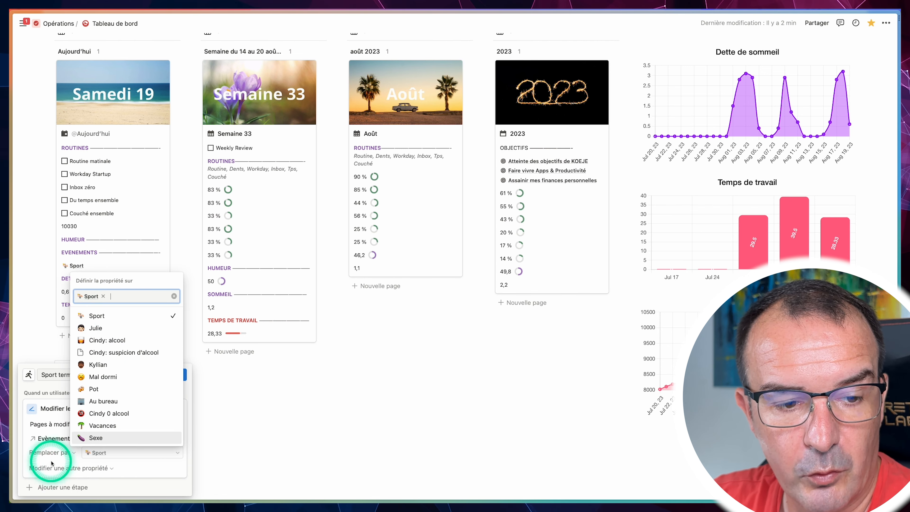
- Make the button also set Routine matinale to checked, and finish the button's configuration
left_click(100, 468)
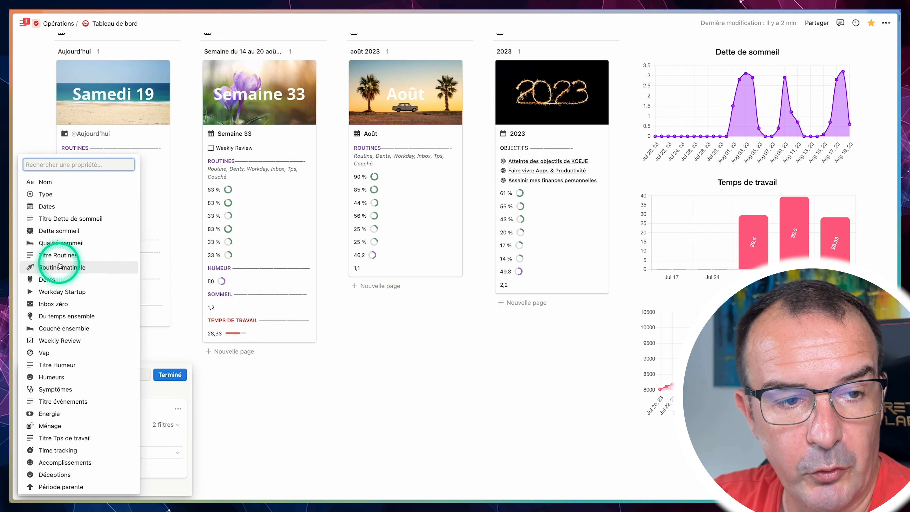
left_click(50, 267)
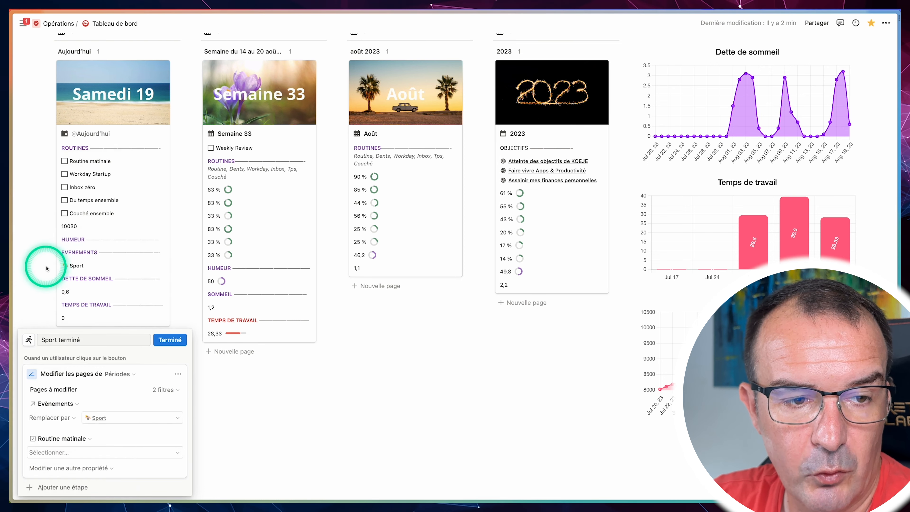
left_click(98, 451)
left_click(112, 433)
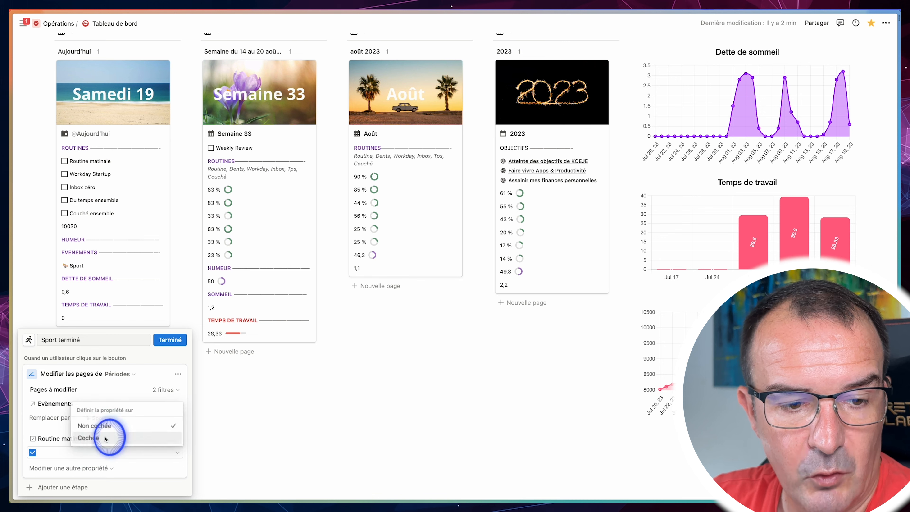
left_click(165, 342)
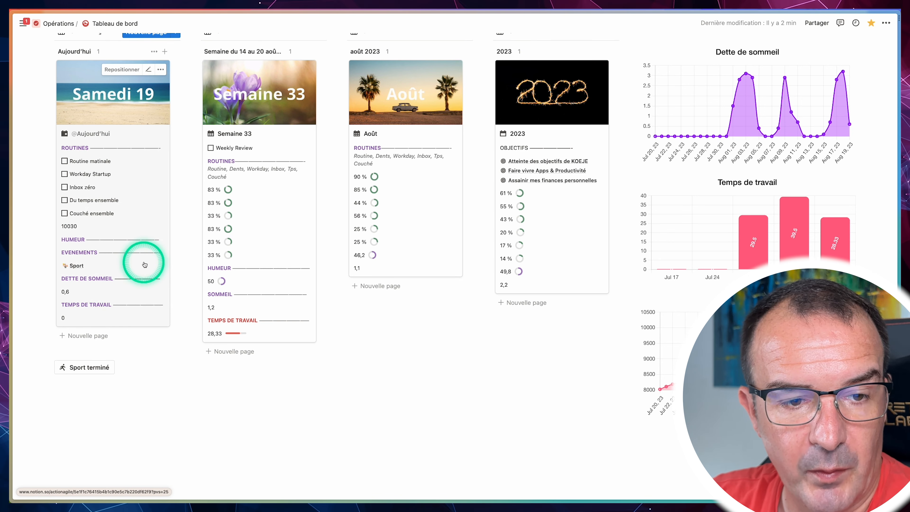
- Remove Sport from the Evènements property of the Aujourd'hui card
left_click(148, 70)
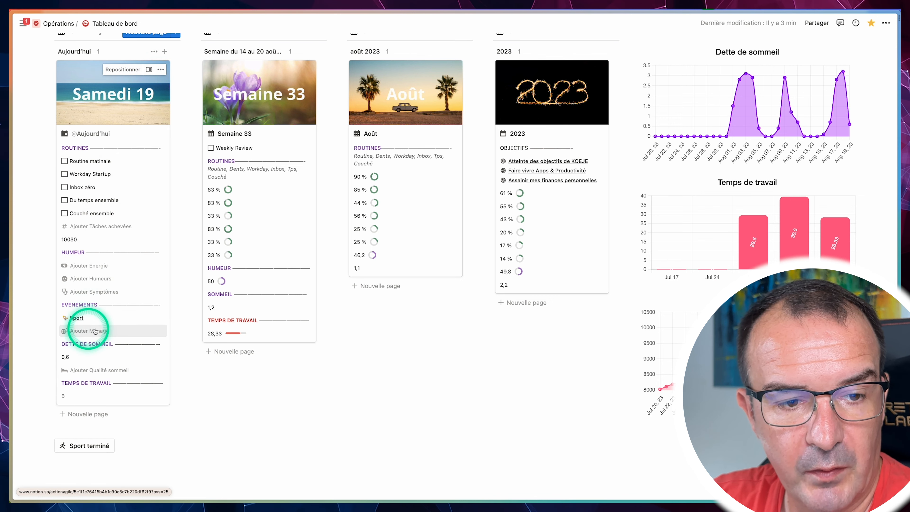
left_click(133, 318)
left_click(172, 192)
left_click(178, 175)
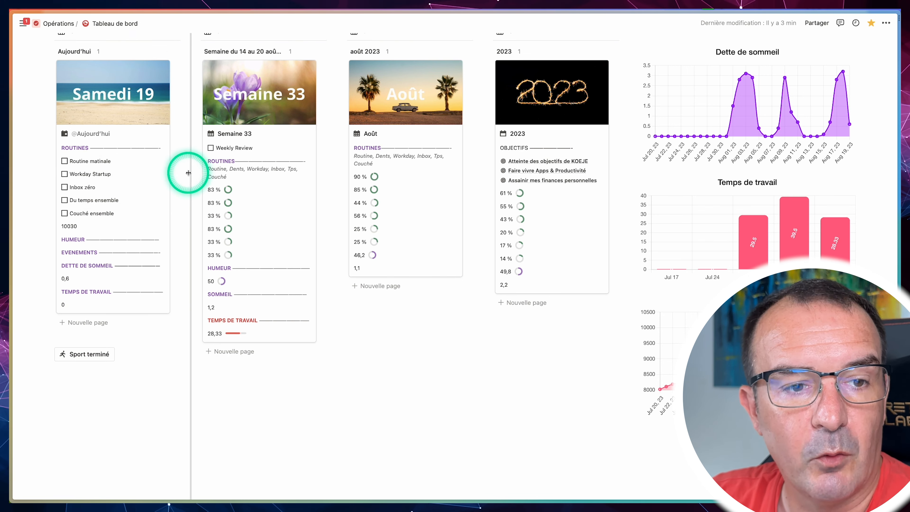
scroll(192, 176, "up", 1)
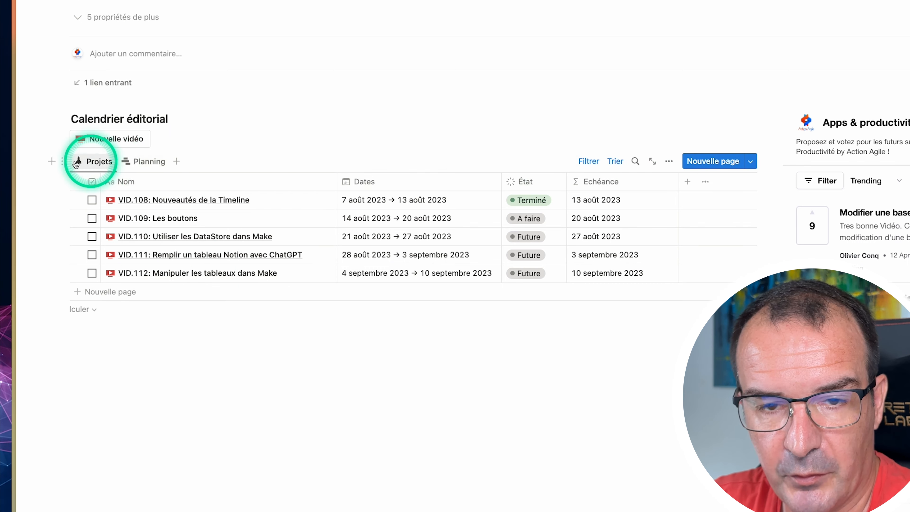
- Add a project named "VID.13: Test" to the Calendrier éditorial and open it as a full page
left_click(116, 294)
type("VID.13: Test")
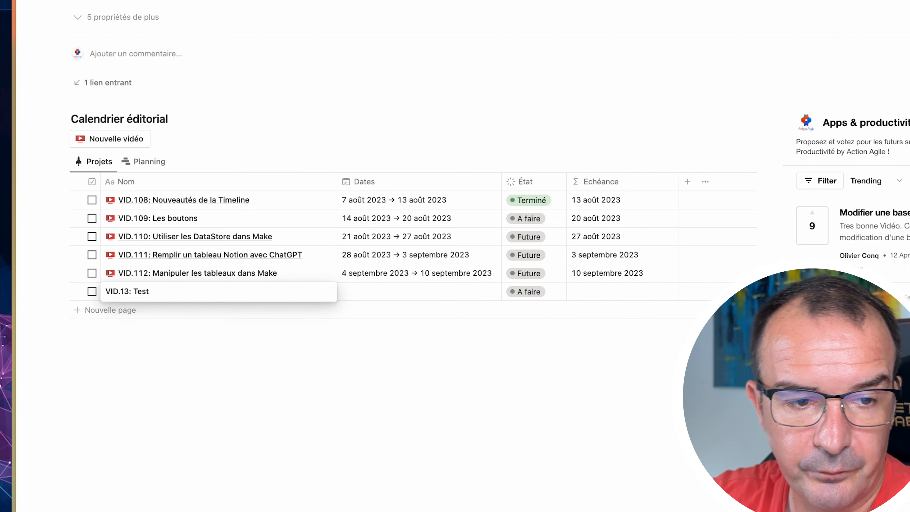
key("Return")
left_click(317, 291)
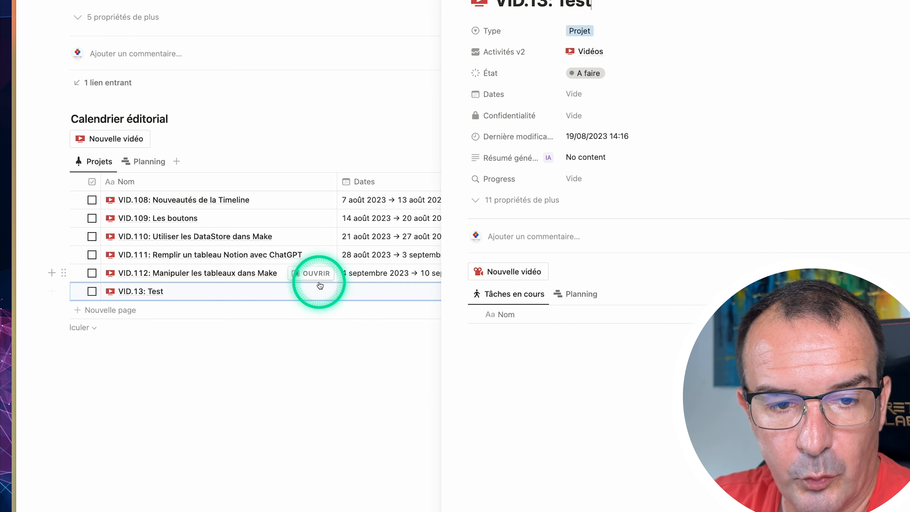
left_click(469, 0)
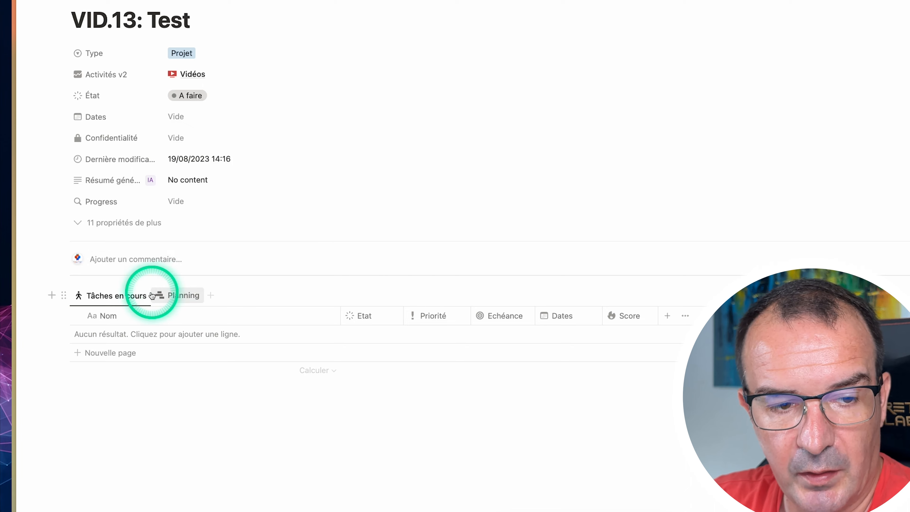
- Insert a new button block below the Tâches en cours list on the VID.13: Test page
left_click(183, 295)
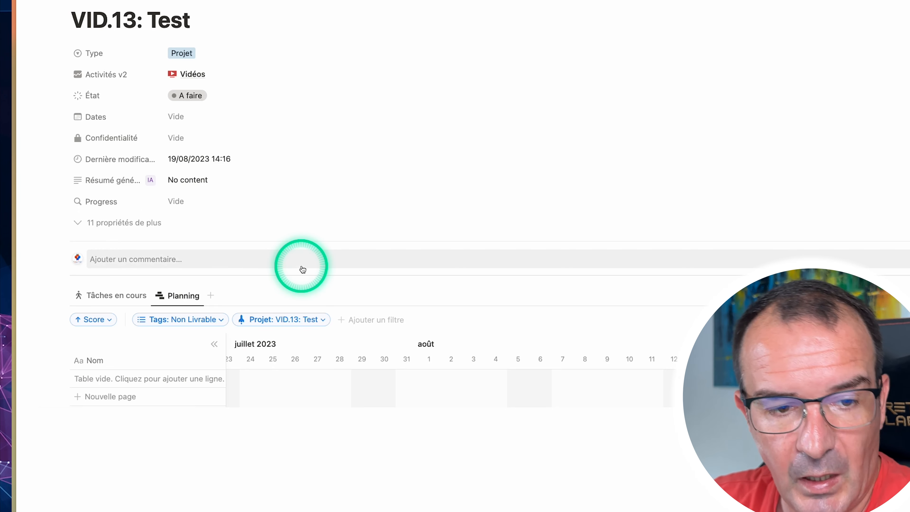
left_click(95, 297)
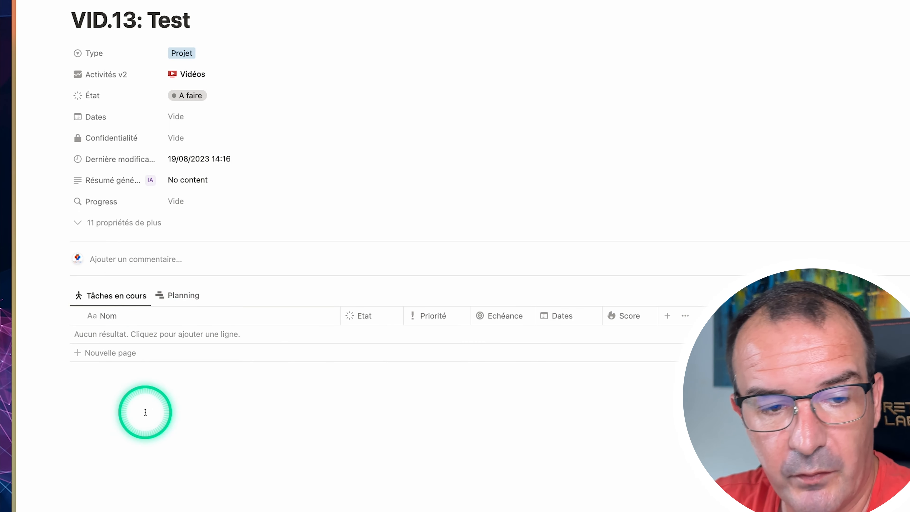
left_click(145, 412)
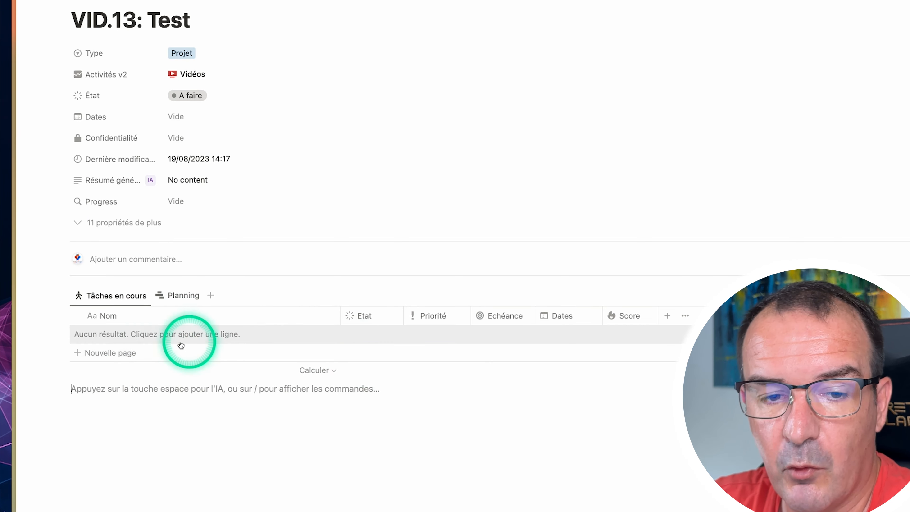
scroll(156, 396, "down", 1)
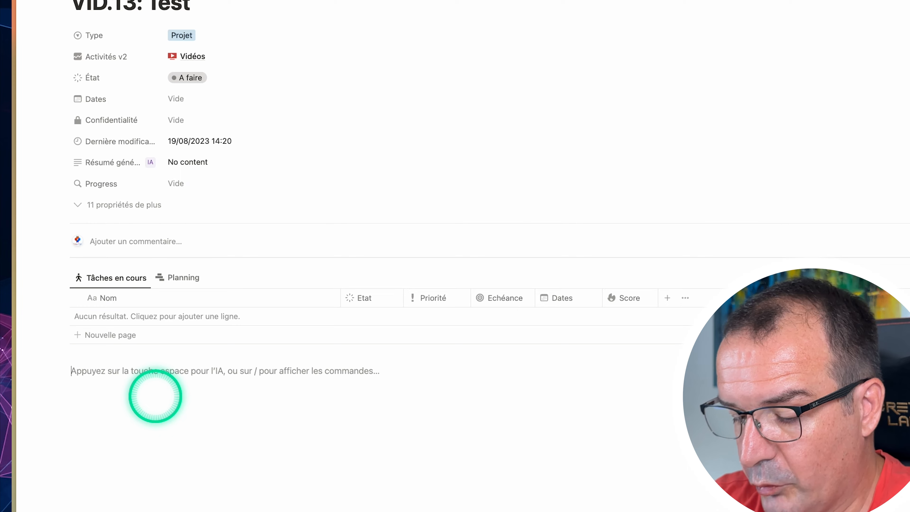
type("/Bouton")
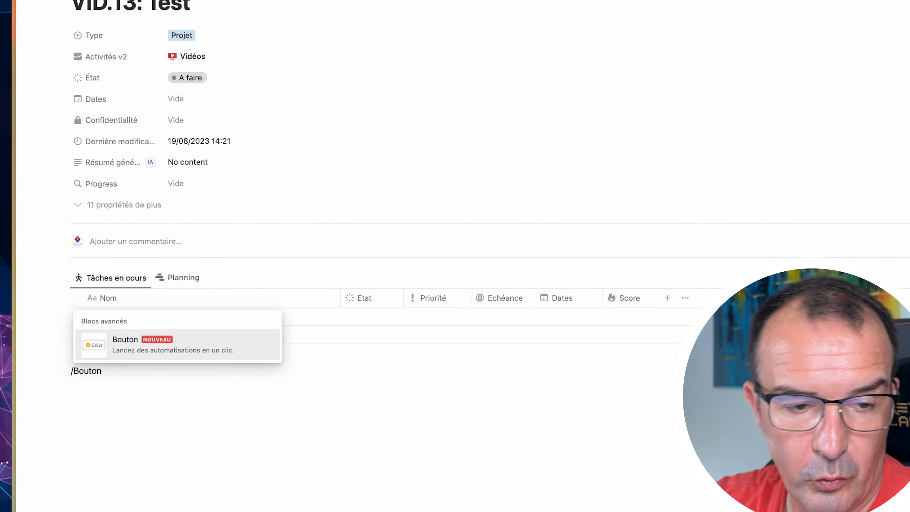
left_click(172, 351)
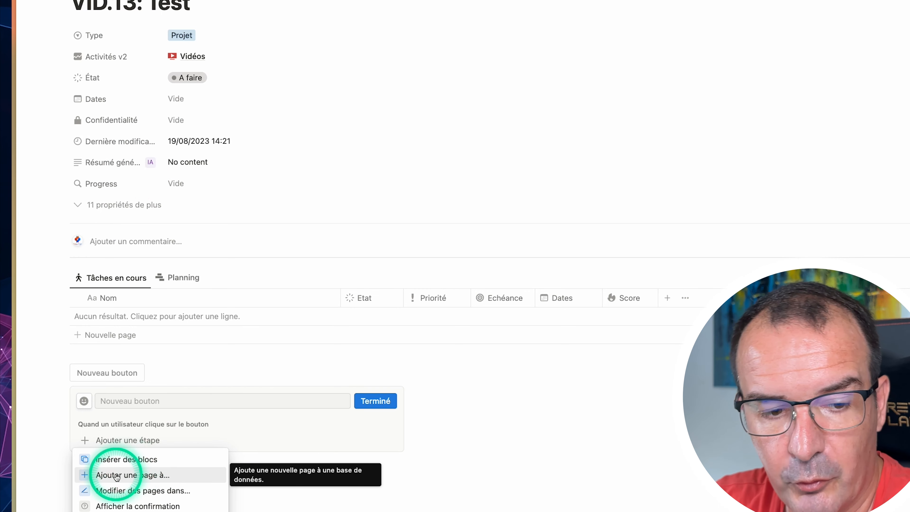
- Name the button "Nouvelle vidéo" and give it a video player icon
left_click(161, 402)
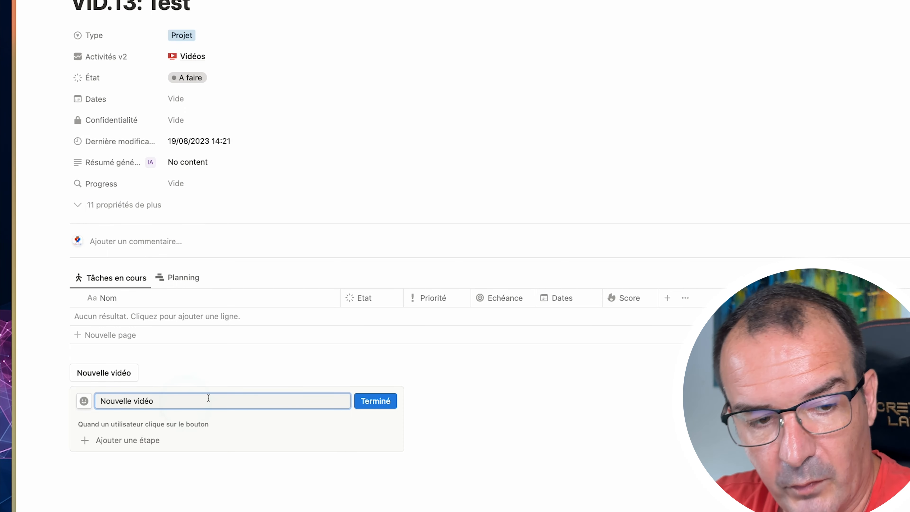
left_click(92, 395)
left_click(38, 443)
left_click(32, 458)
- Add a button step that creates a page in the Tâches database with the name "Prise de vue"
left_click(125, 451)
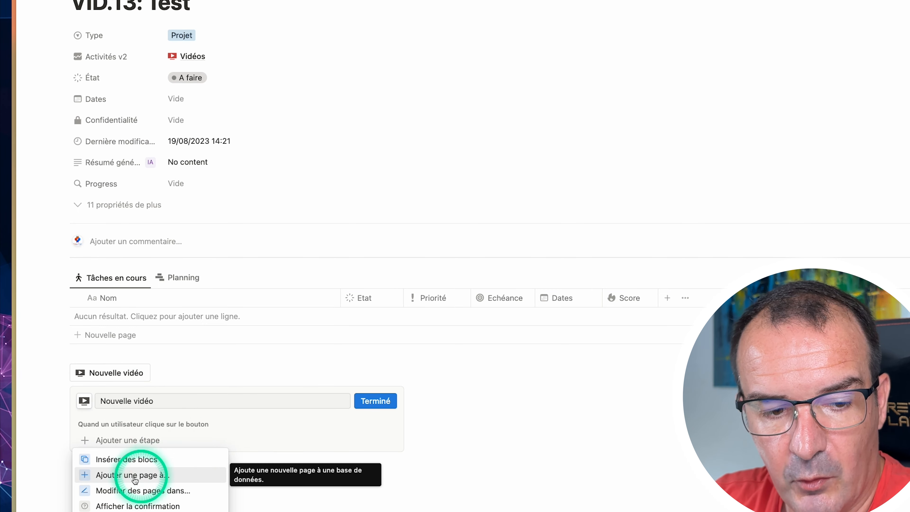
left_click(144, 477)
left_click(271, 445)
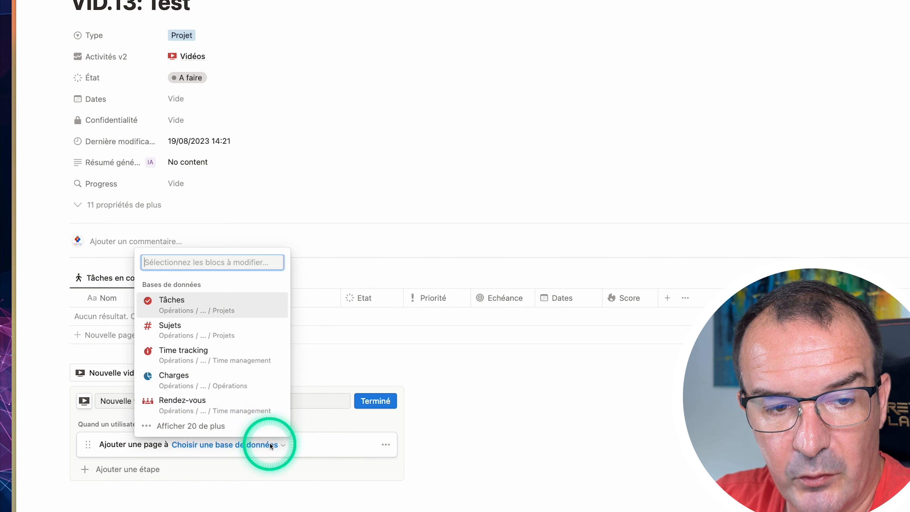
left_click(196, 304)
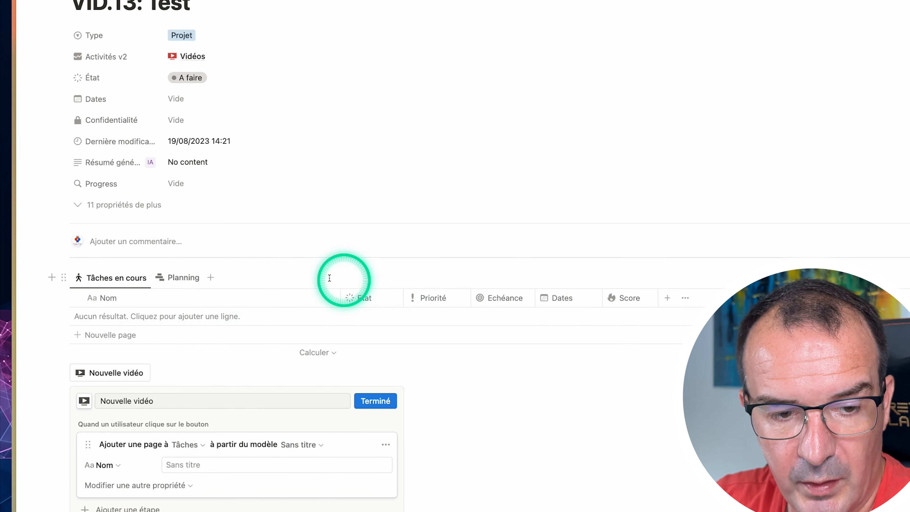
left_click(220, 465)
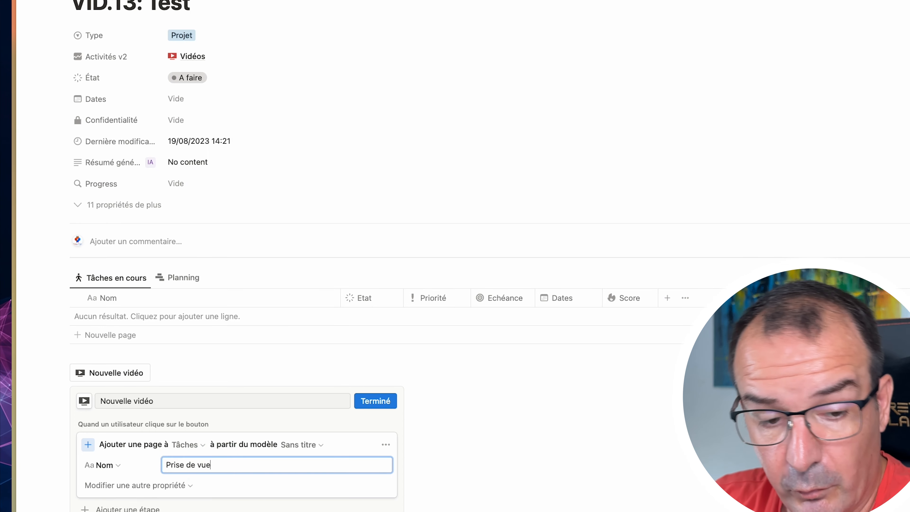
- Make the Prise de vue step set the Projet property to Cette page
left_click(174, 487)
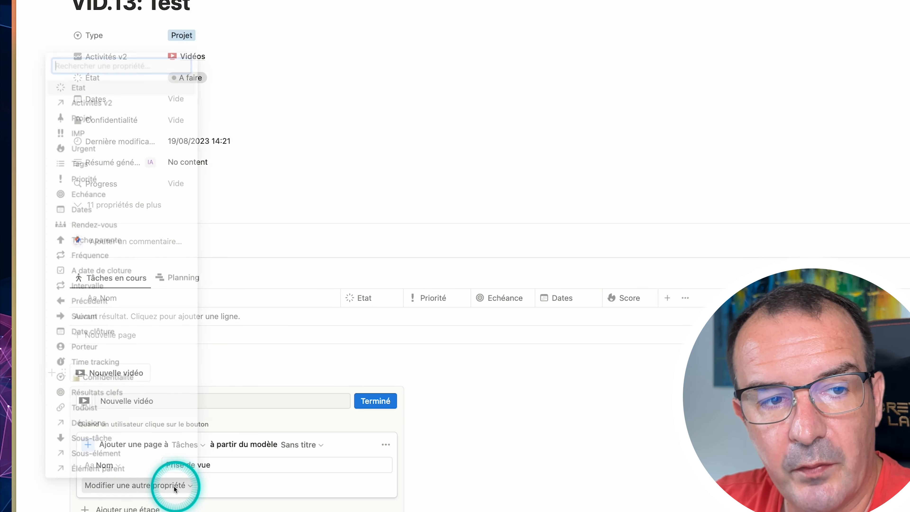
left_click(80, 110)
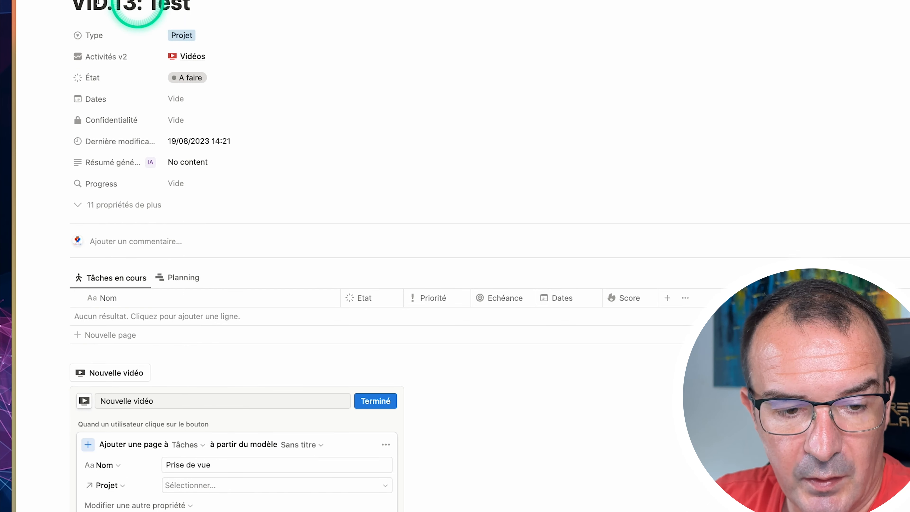
left_click(206, 485)
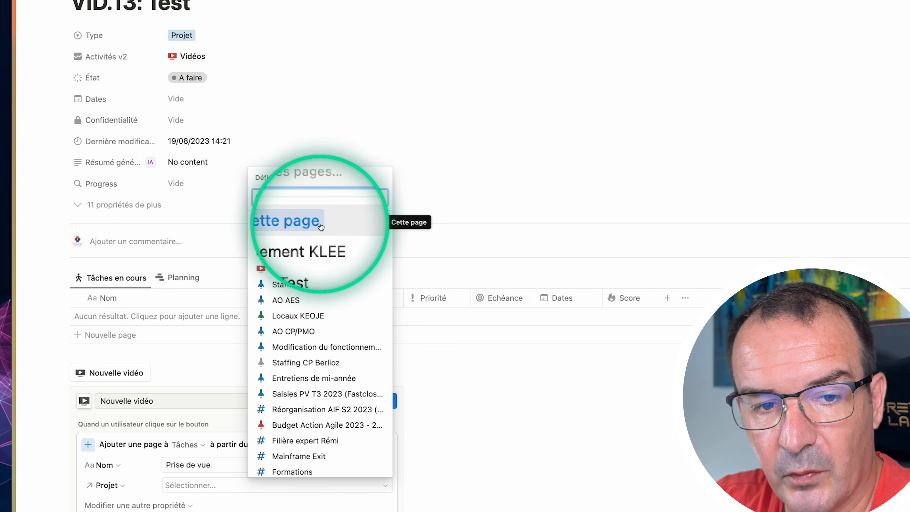
left_click(294, 226)
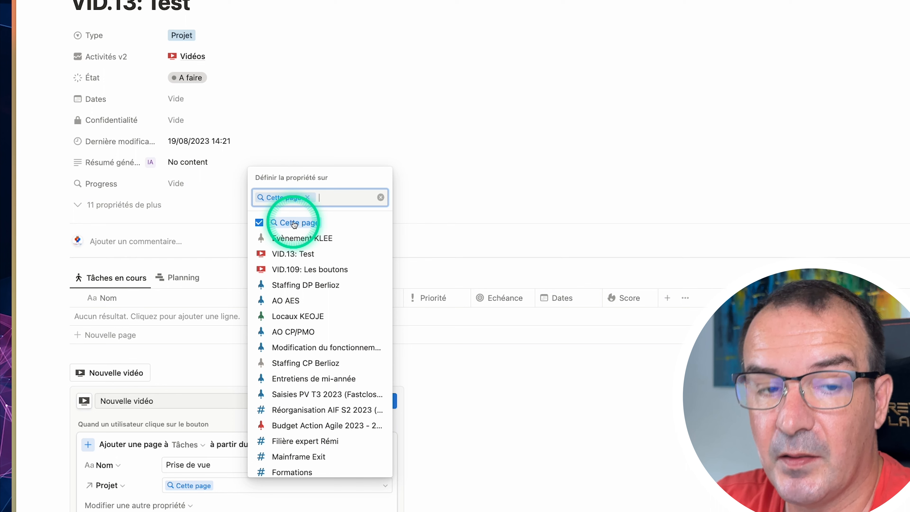
left_click(105, 496)
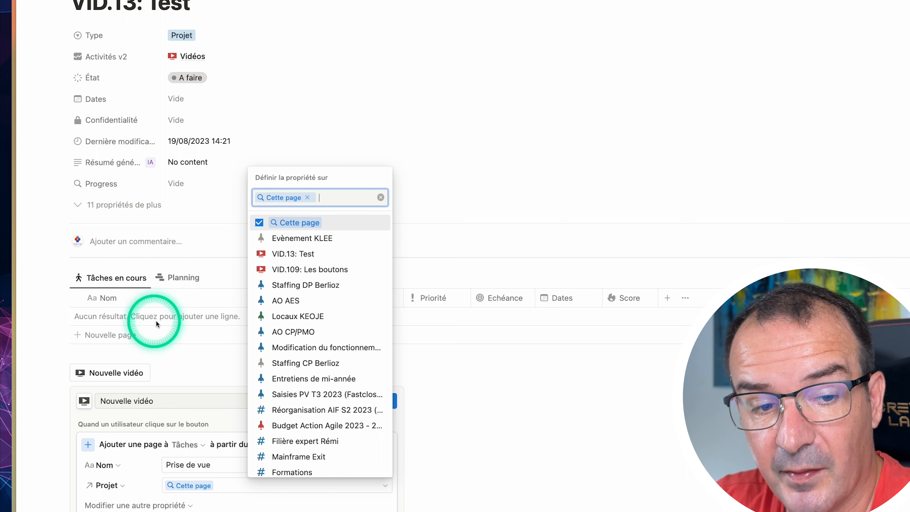
left_click(493, 416)
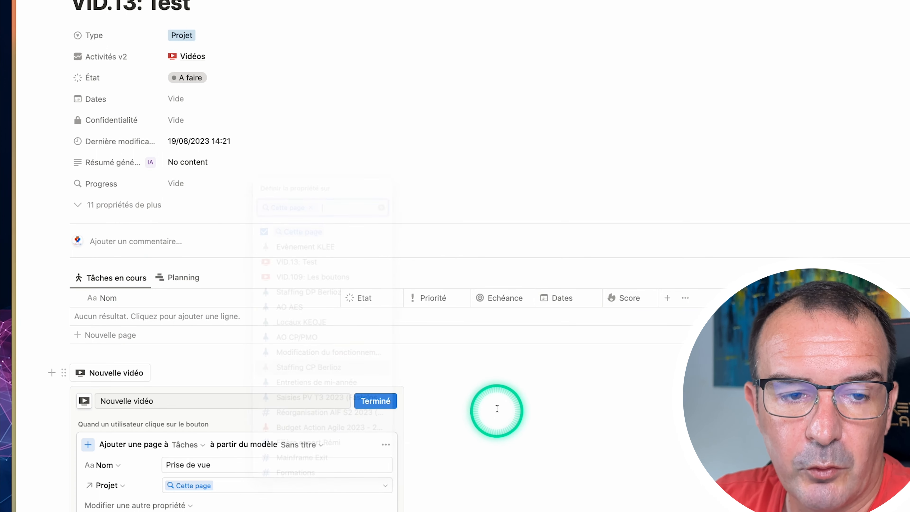
left_click(908, 273)
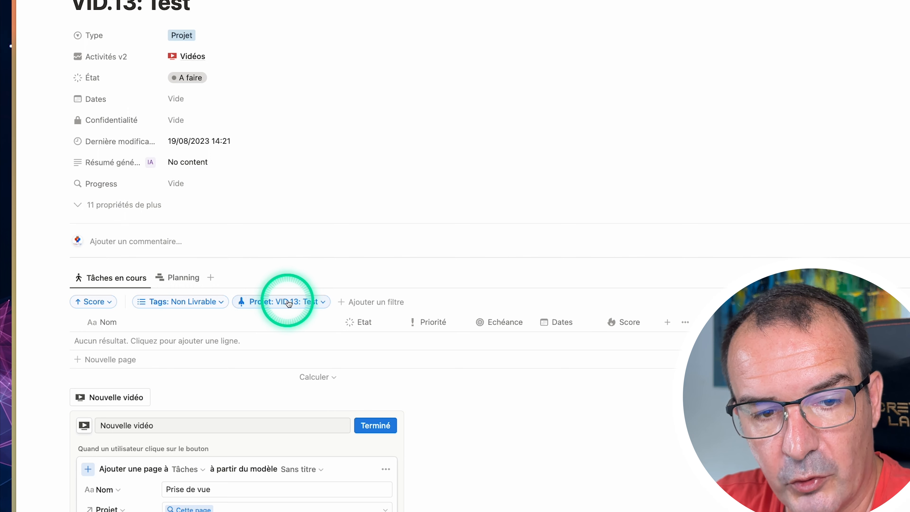
left_click(909, 276)
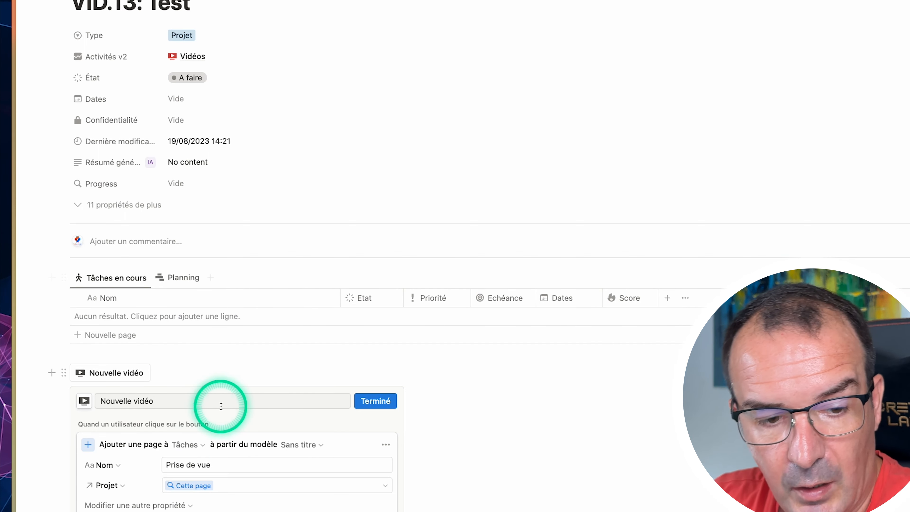
- Make the Prise de vue step also set Priorité to P1
scroll(234, 475, "down", 3)
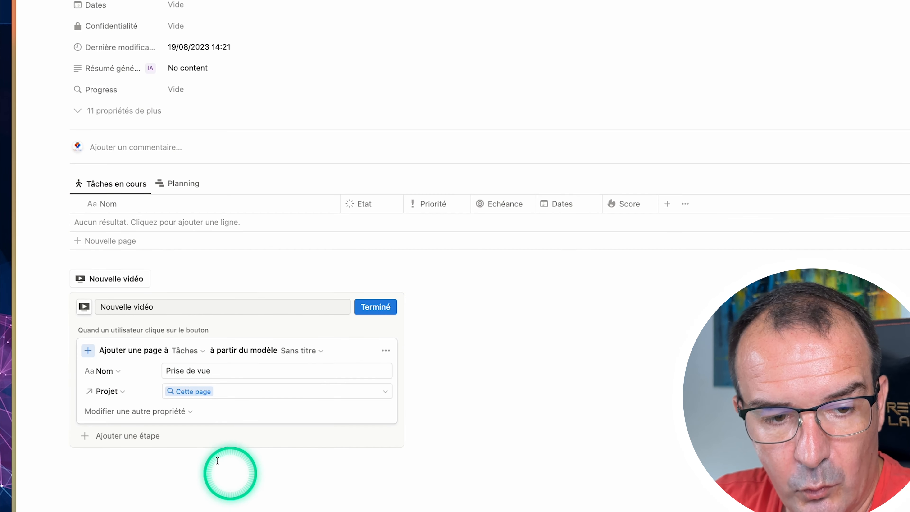
left_click(173, 411)
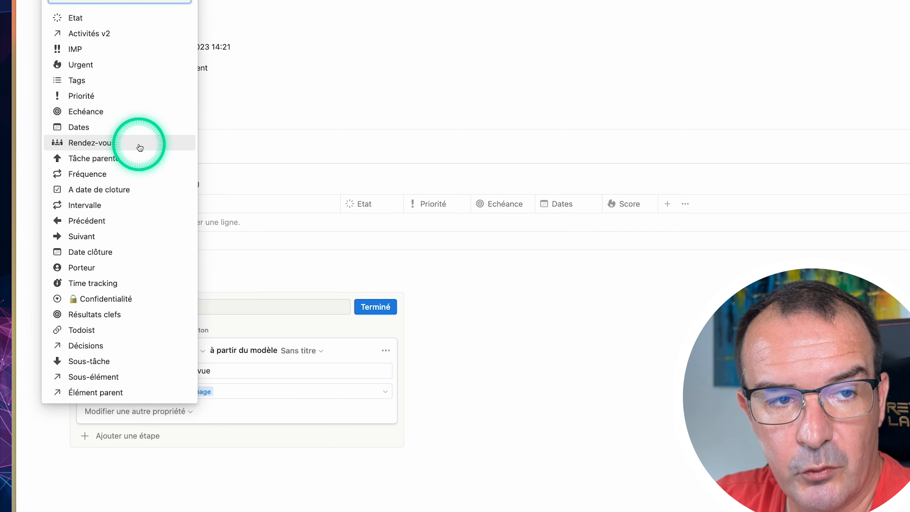
left_click(81, 96)
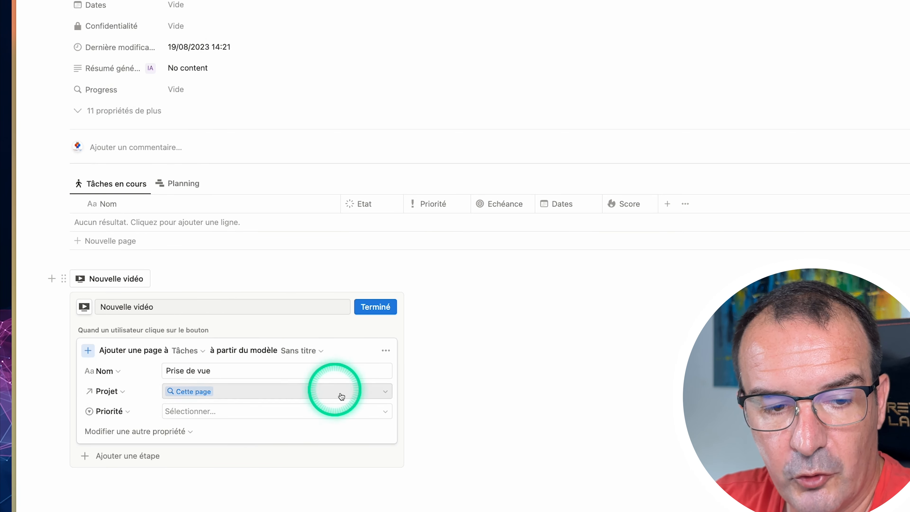
left_click(377, 410)
left_click(265, 345)
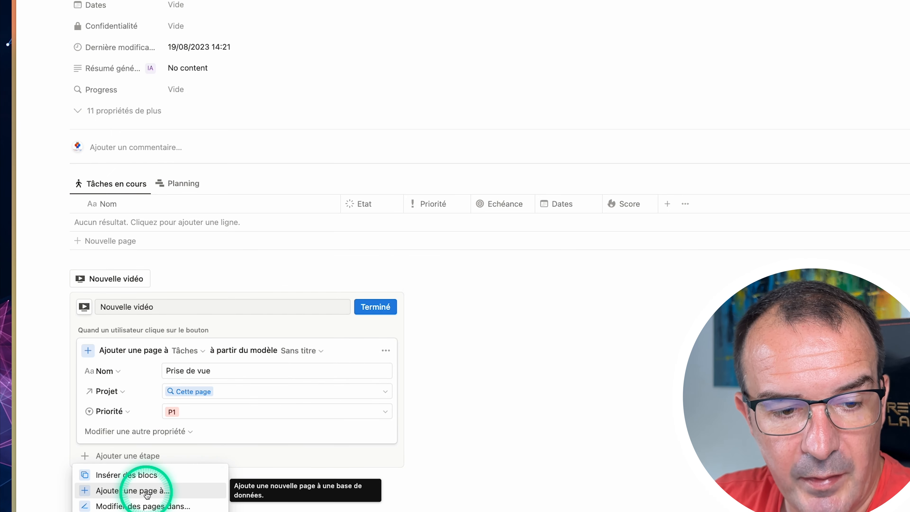
- Add a second button step that creates a page in Tâches with the name "Montage vidéo"
left_click(142, 490)
left_click(287, 463)
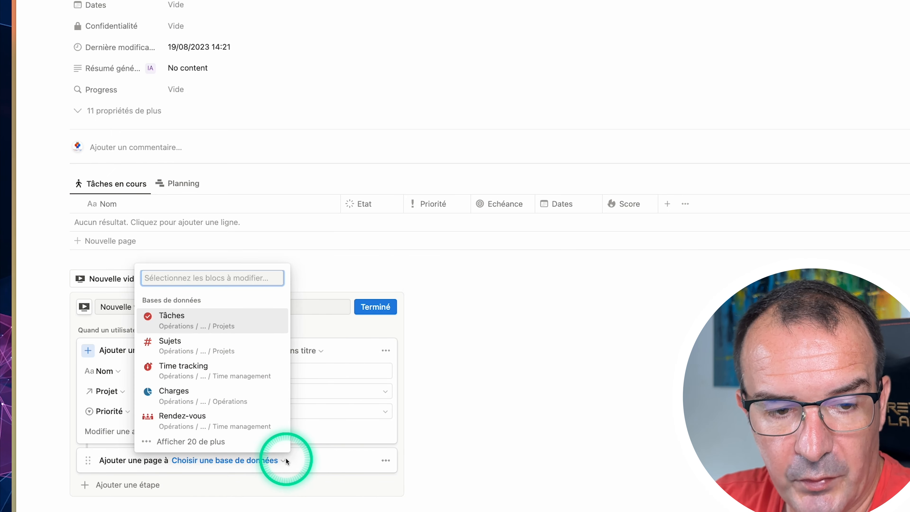
left_click(213, 318)
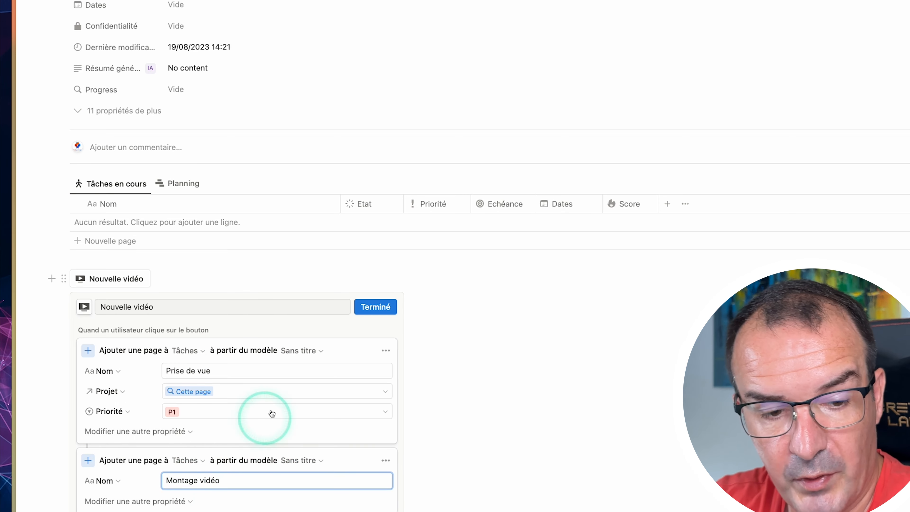
- Link the Montage vidéo step's Projet property to Cette page instead of the fixed VID.13: Test page
scroll(245, 390, "down", 3)
left_click(158, 404)
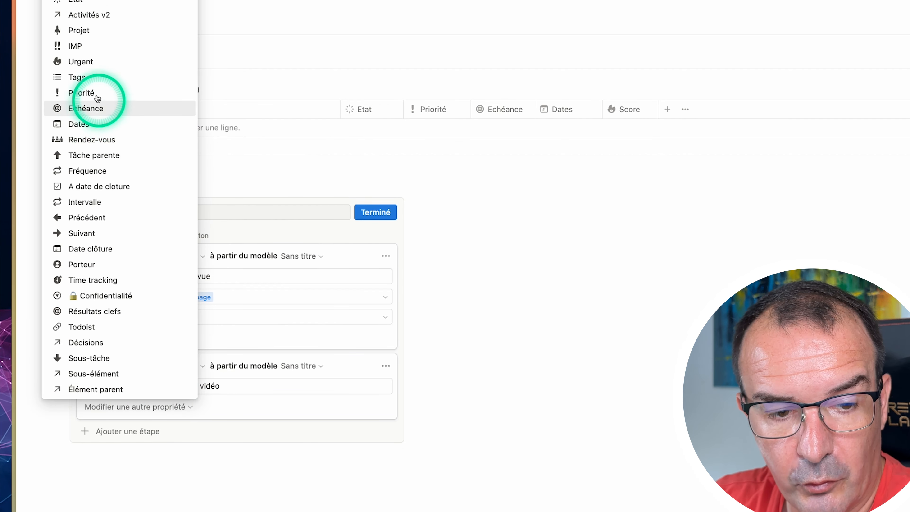
left_click(108, 30)
left_click(214, 407)
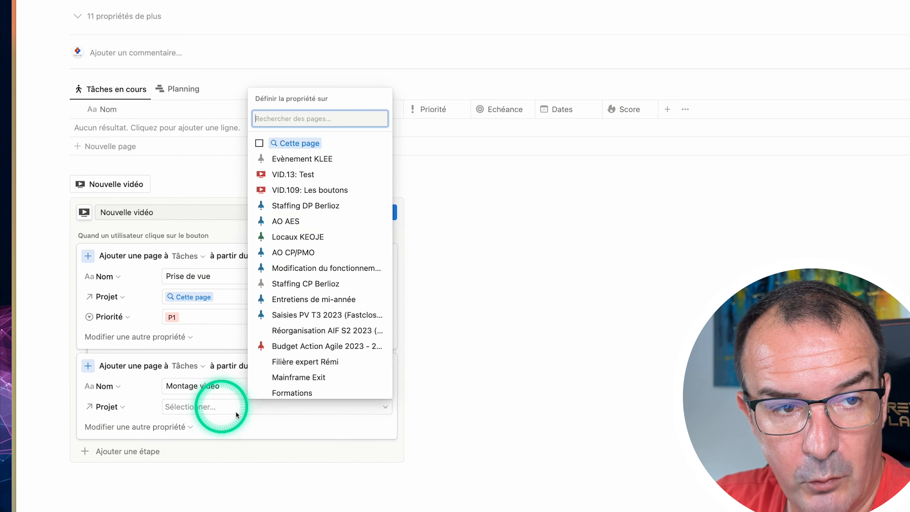
left_click(292, 176)
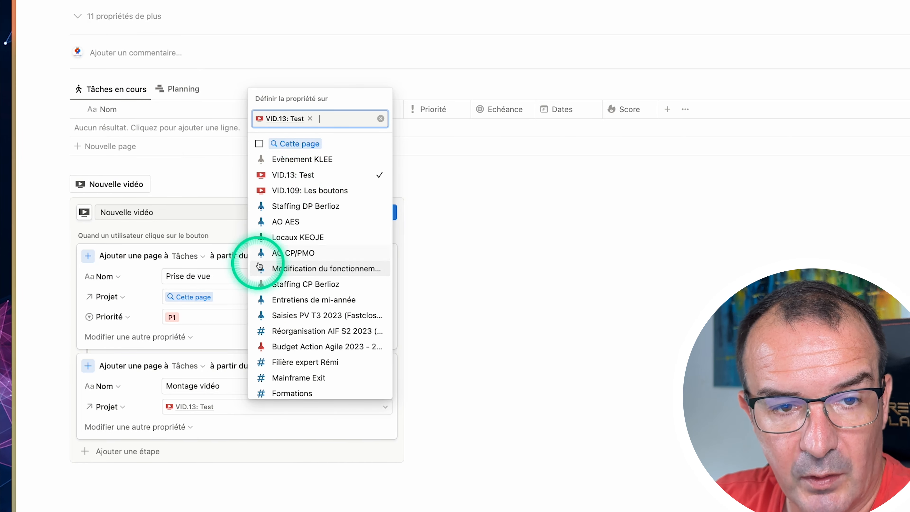
left_click(358, 175)
left_click(276, 143)
- Give the Montage vidéo step a Priorité of P1
left_click(146, 429)
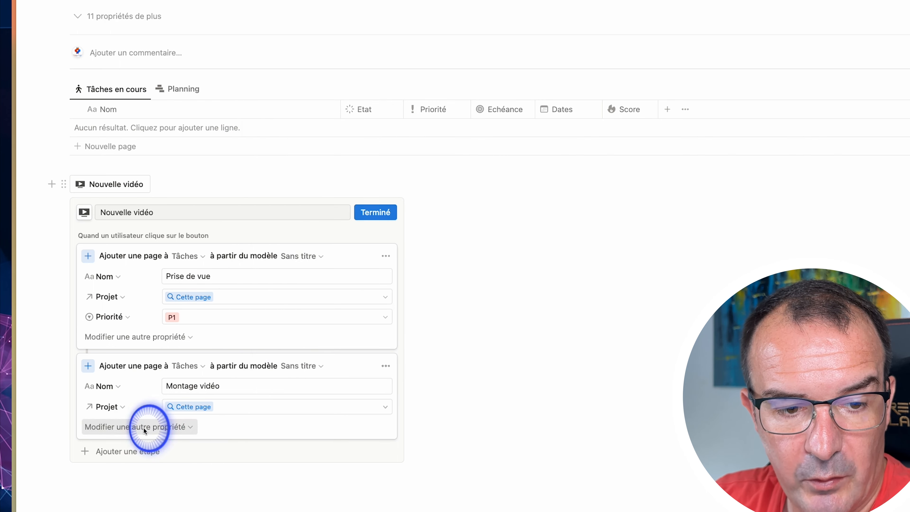
left_click(83, 112)
left_click(220, 423)
left_click(272, 361)
- Set the Montage vidéo step's Précédent property to the new page added to Tâches from step 1
left_click(161, 446)
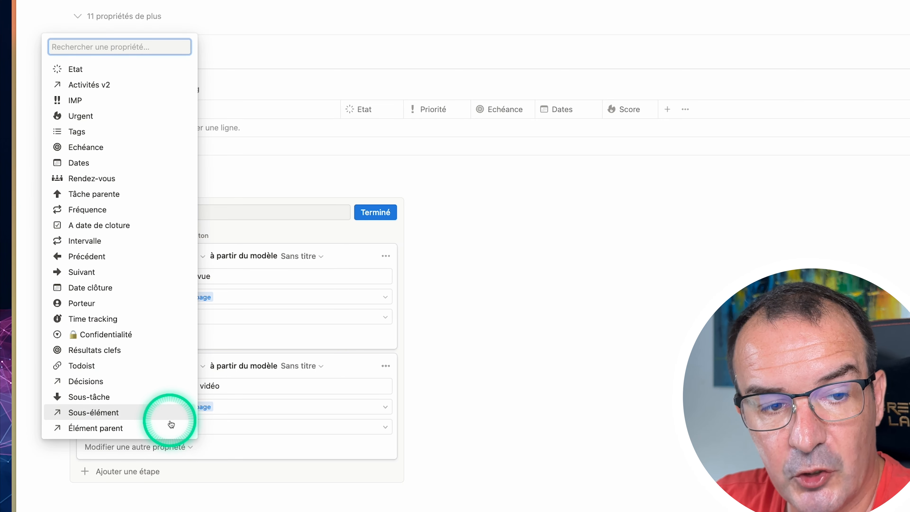
left_click(108, 257)
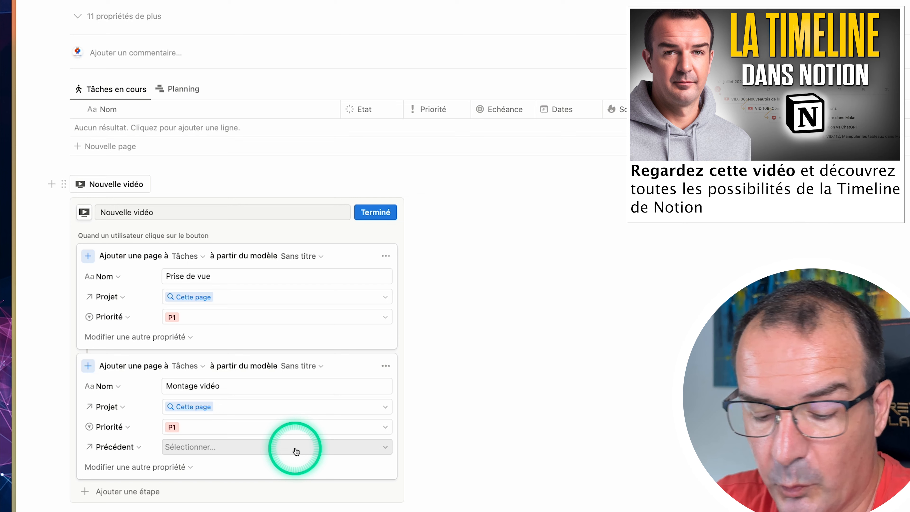
left_click(208, 447)
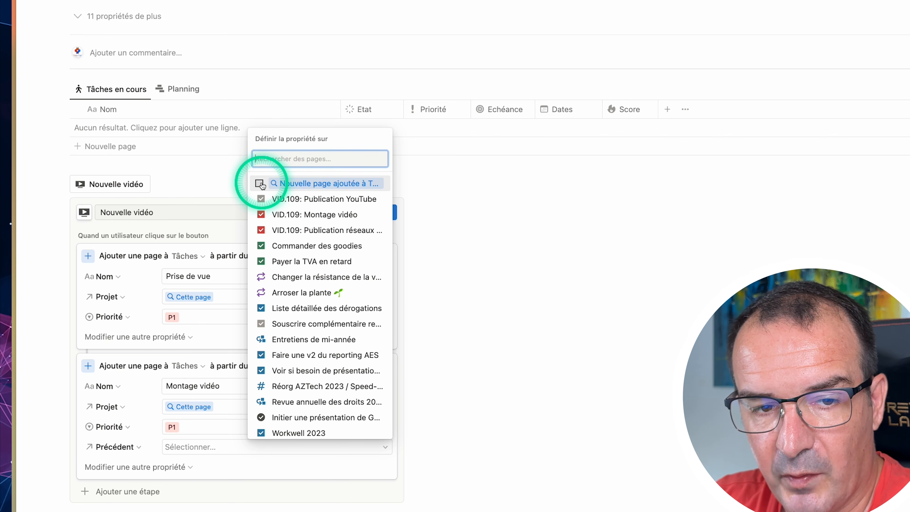
left_click(290, 184)
left_click(456, 415)
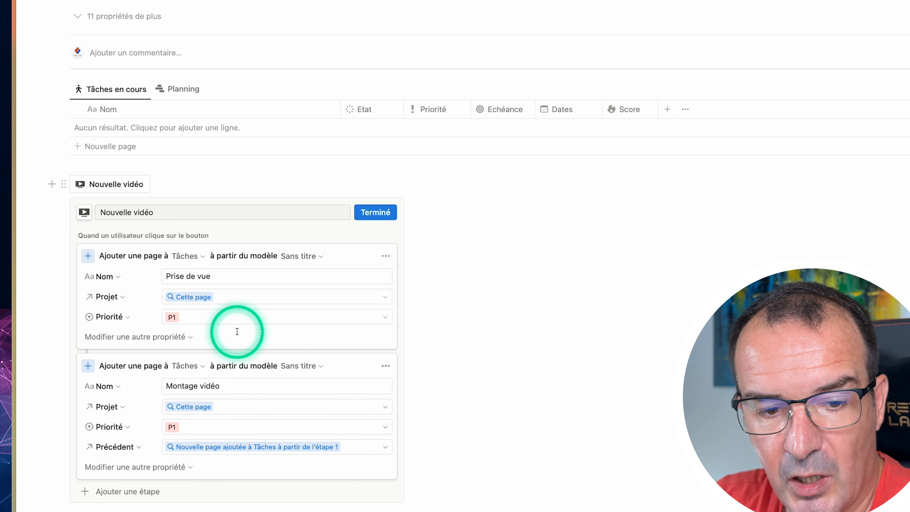
- Add a third button step that creates a page in Tâches with the name "Publication YouTube"
left_click(136, 491)
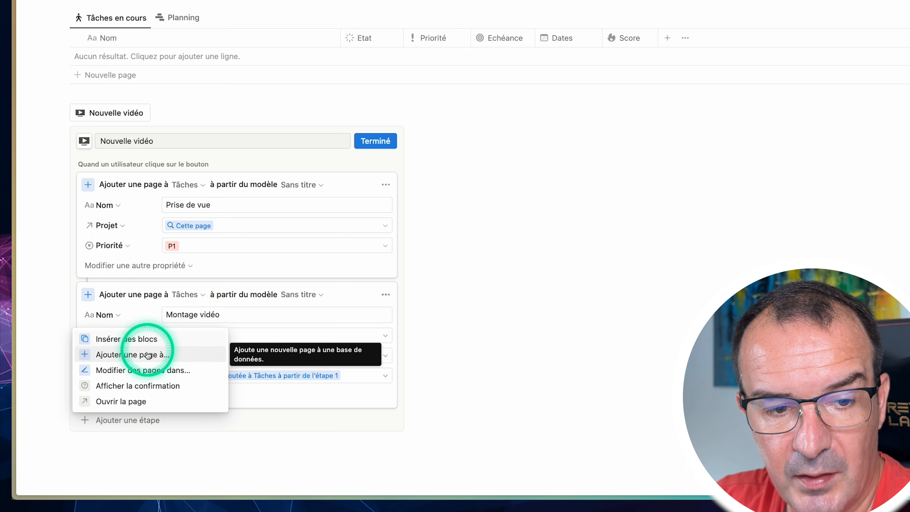
left_click(138, 354)
left_click(216, 433)
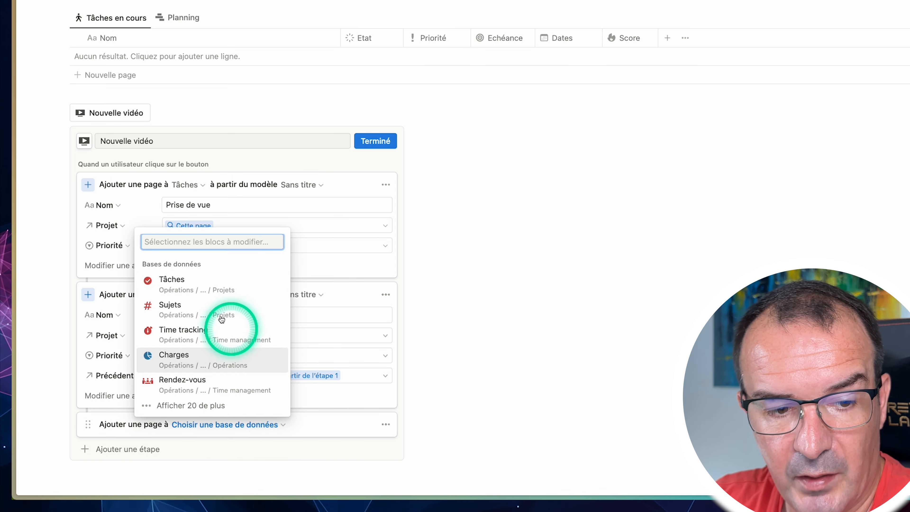
left_click(194, 282)
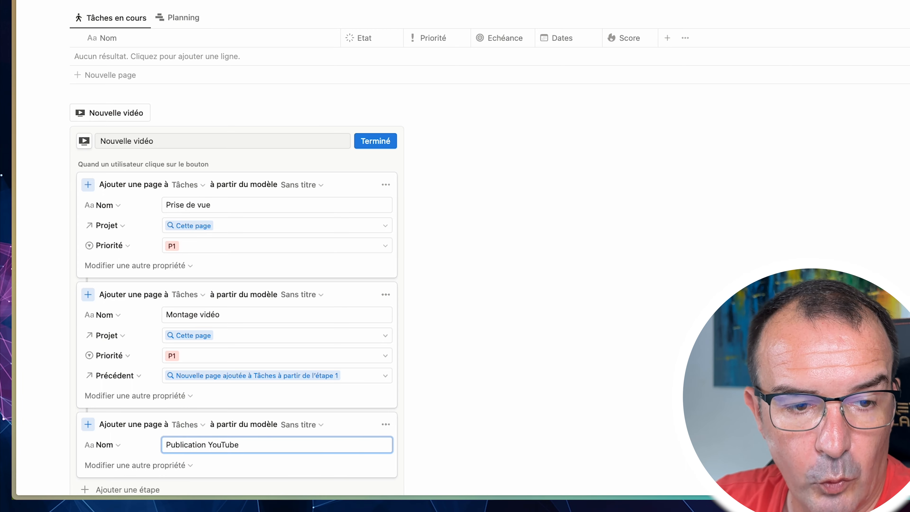
- Link the Publication YouTube step's Projet property to Cette page
scroll(355, 416, "down", 5)
left_click(175, 271)
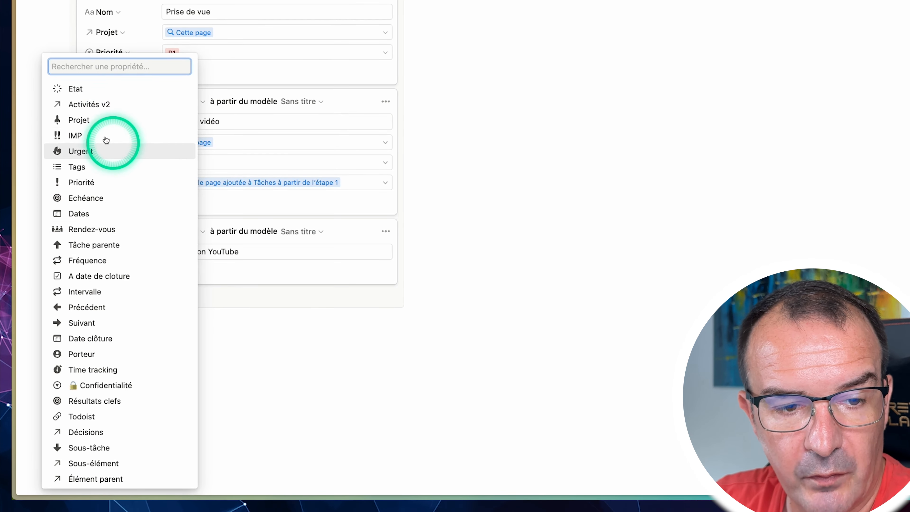
left_click(79, 120)
left_click(227, 270)
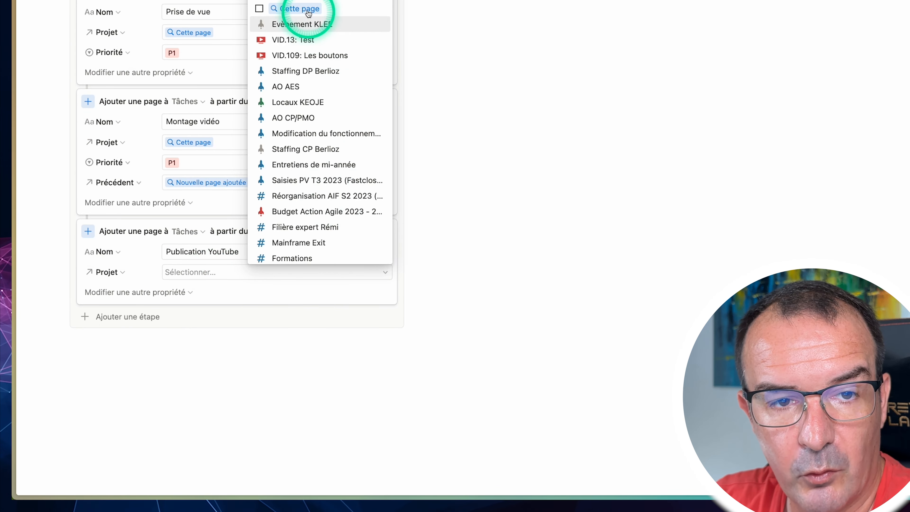
left_click(308, 14)
left_click(129, 292)
- Give the Publication YouTube step a Priorité of P1
left_click(129, 292)
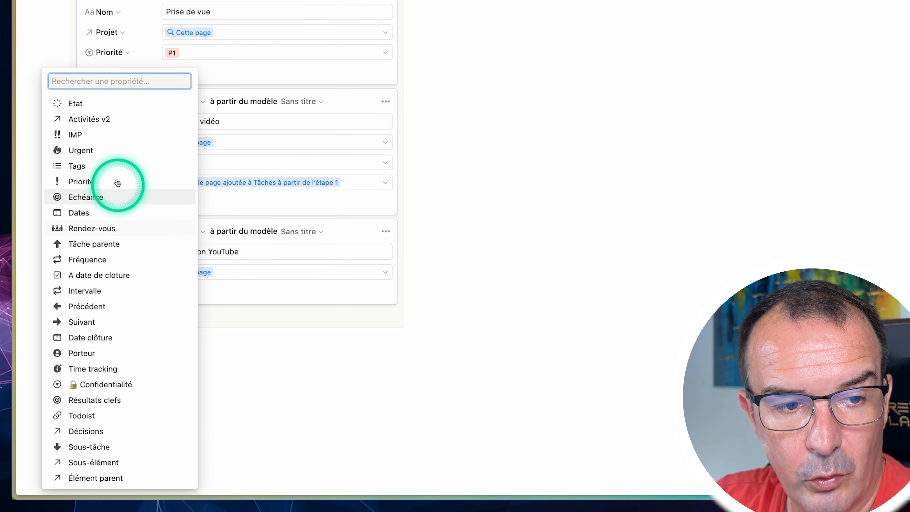
left_click(102, 182)
left_click(203, 293)
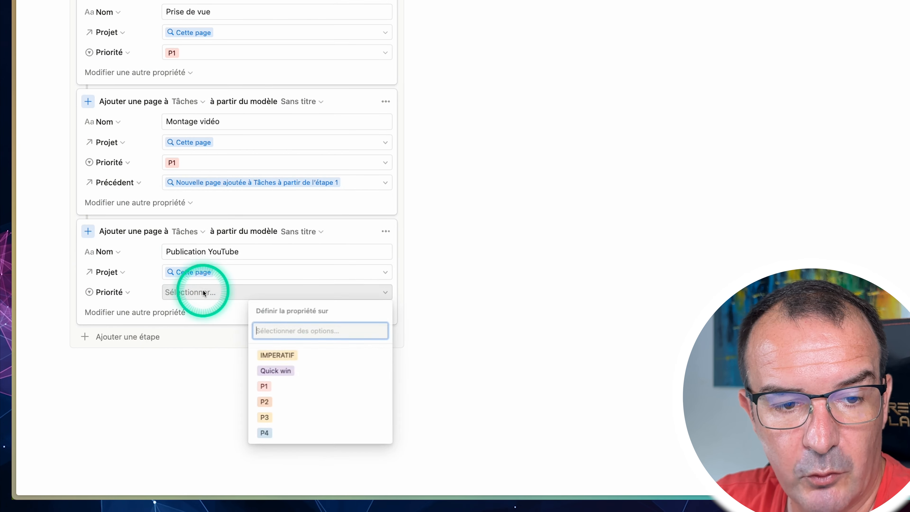
left_click(295, 398)
left_click(274, 339)
- Set the Publication YouTube step's Précédent property to the new page added to Tâches from step 2
left_click(179, 312)
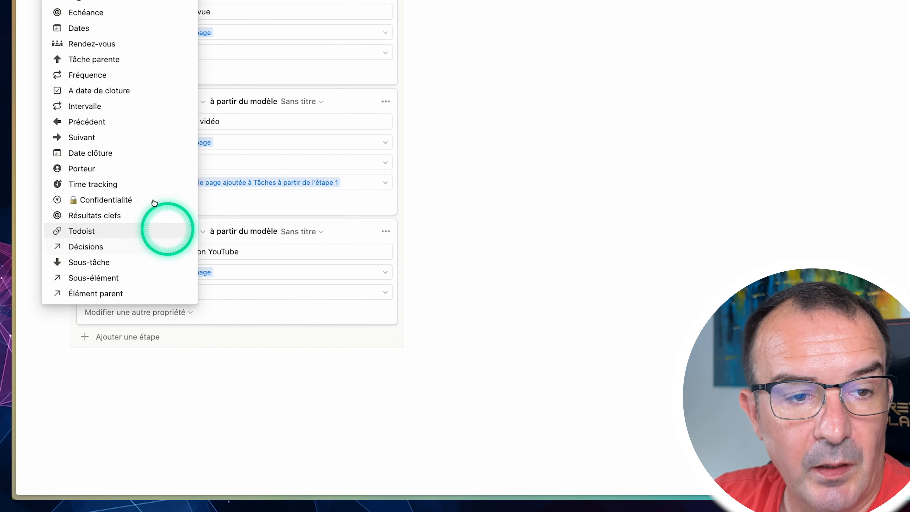
left_click(89, 122)
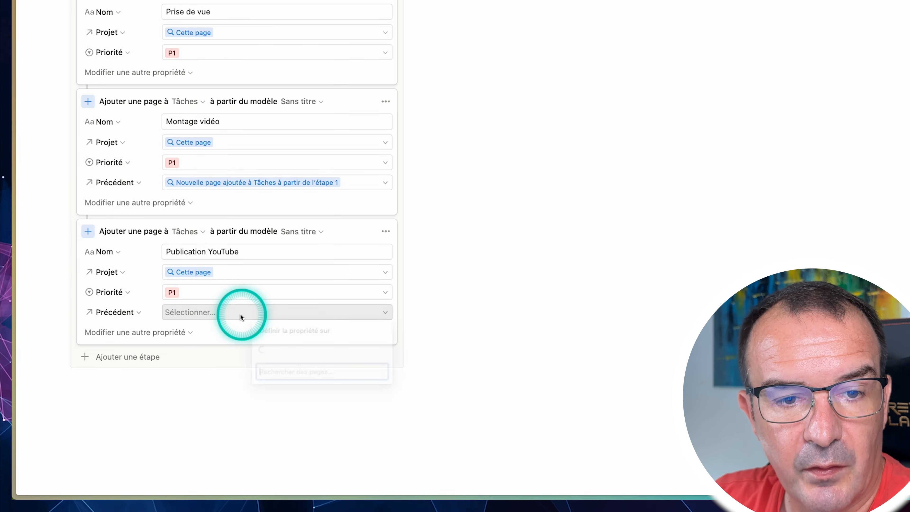
left_click(241, 317)
left_click(345, 64)
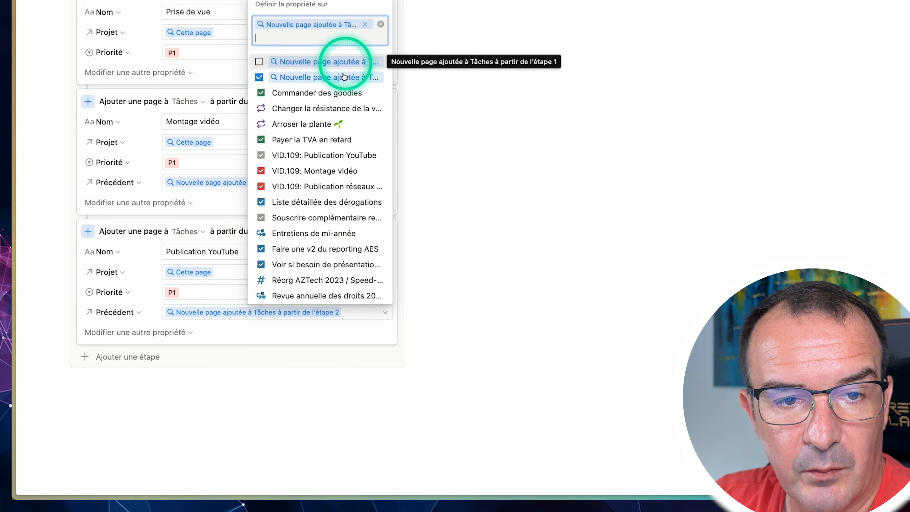
key("Escape")
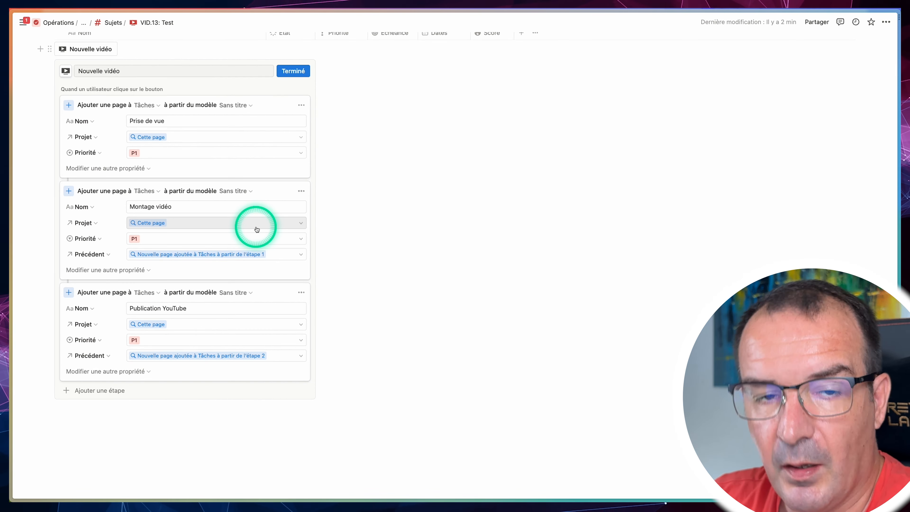
- Make the Prise de vue step create its page from the Sans titre template with the red checkbox icon
left_click(253, 118)
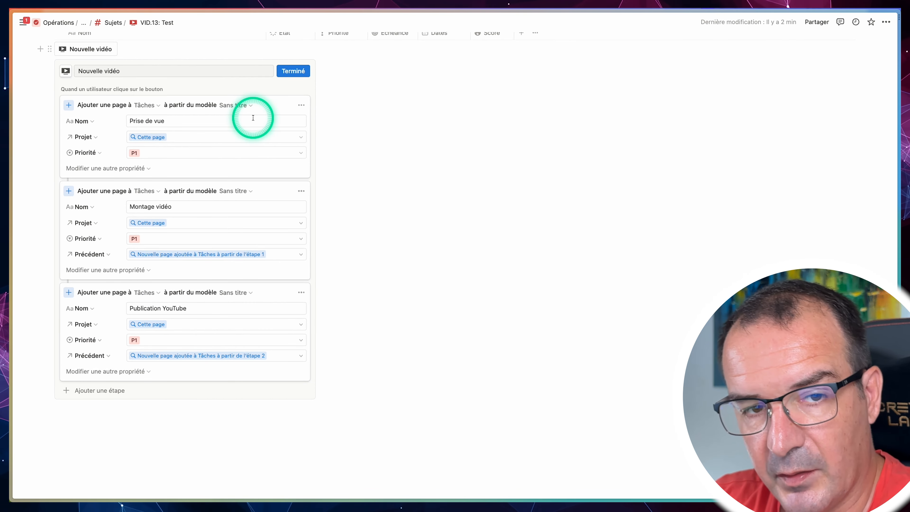
left_click(114, 105)
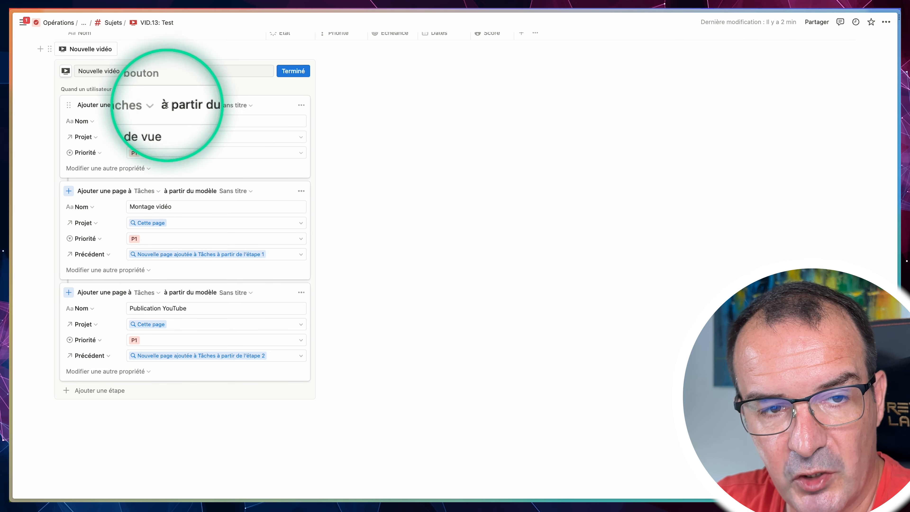
left_click(239, 106)
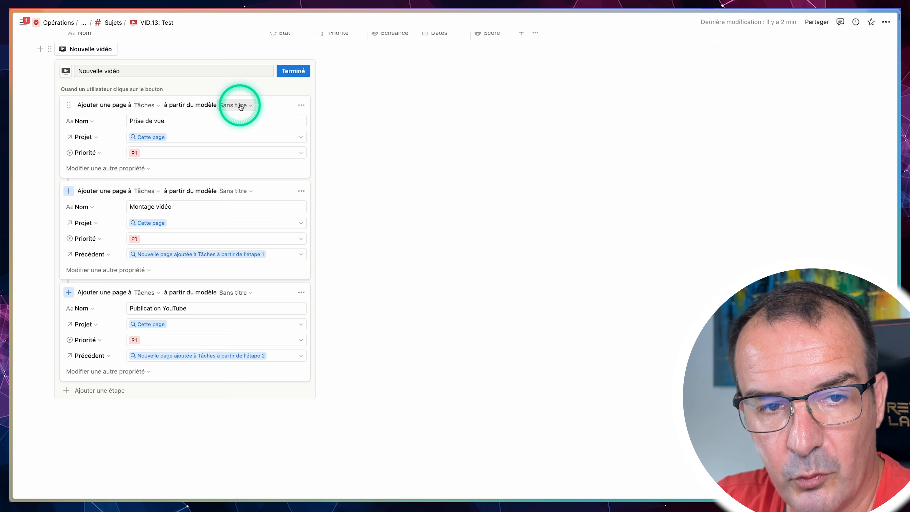
left_click(252, 106)
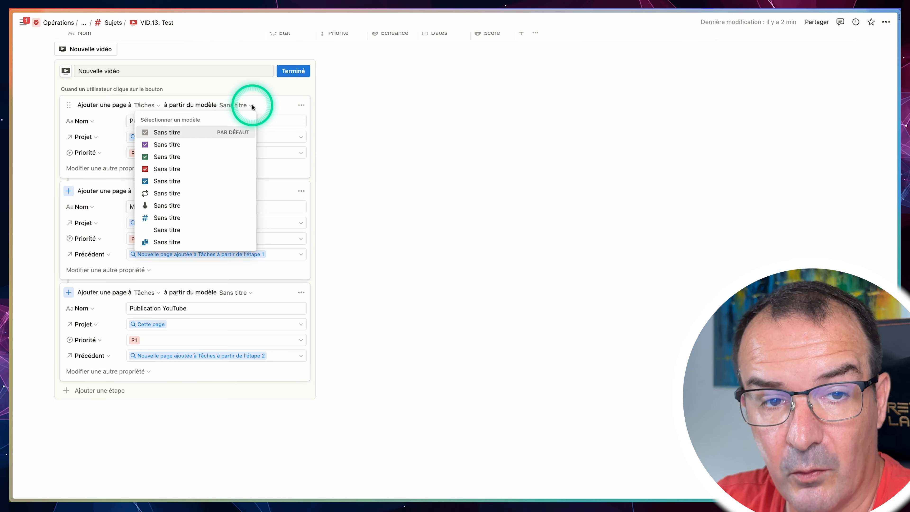
left_click(160, 169)
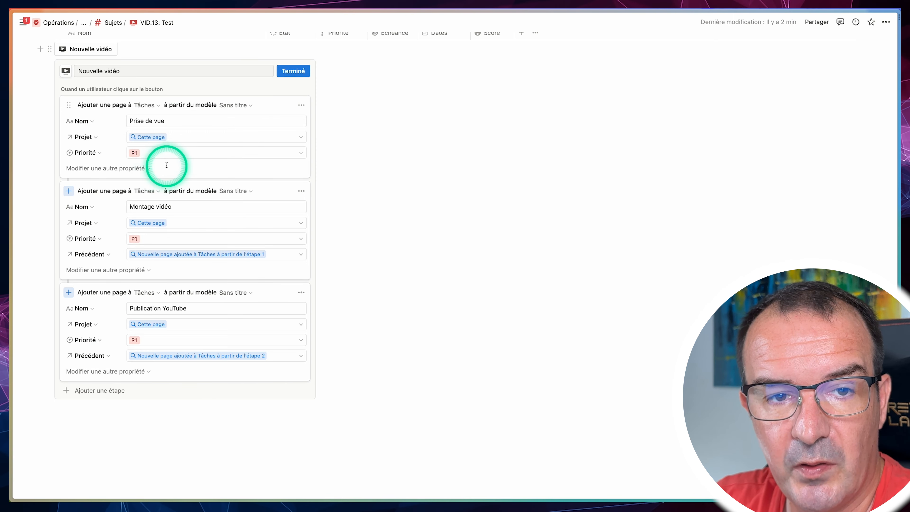
- Assign the red-checkbox Sans titre template to the Montage vidéo and Publication YouTube steps as well
left_click(243, 191)
left_click(187, 243)
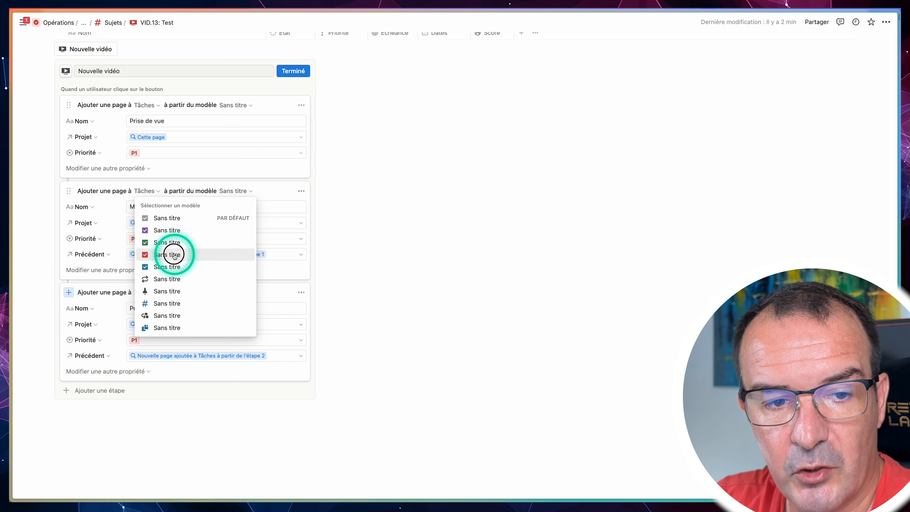
left_click(247, 297)
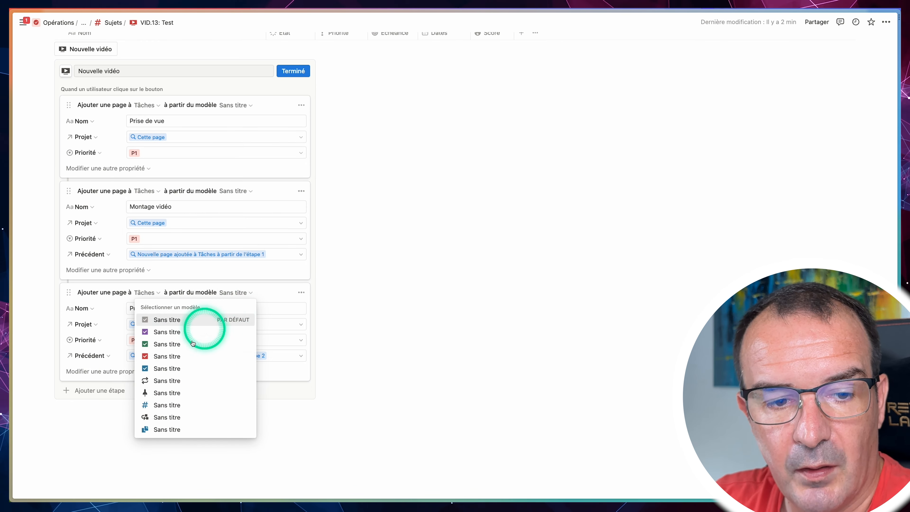
left_click(169, 352)
left_click(240, 105)
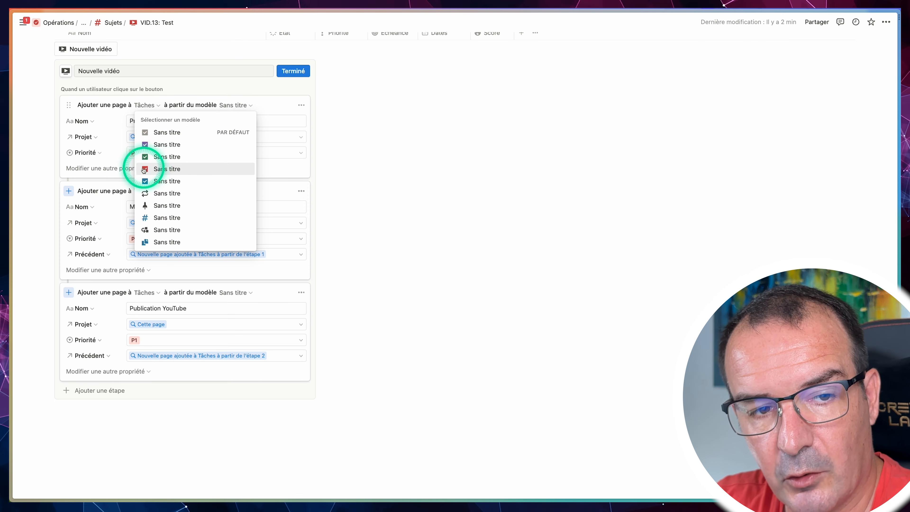
left_click(301, 119)
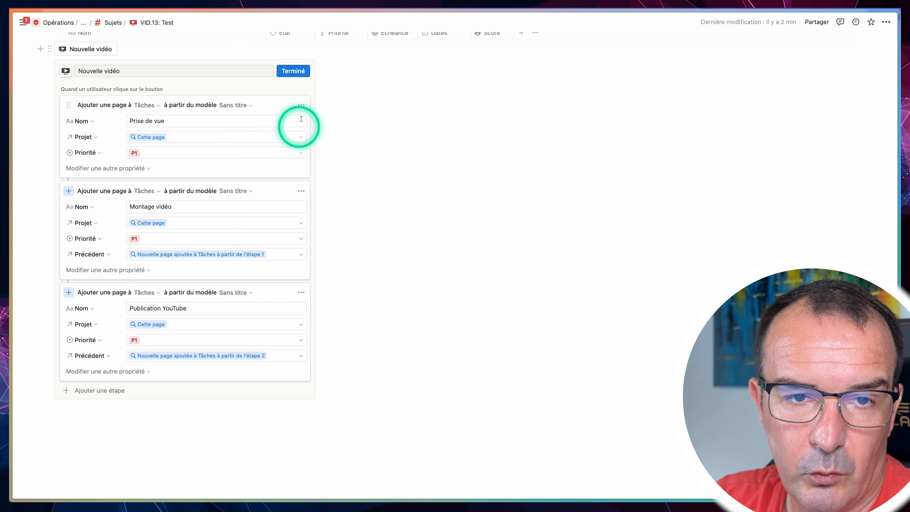
- Finish configuring the Nouvelle vidéo button and run it to create its tasks on the VID.13: Test page
left_click(293, 71)
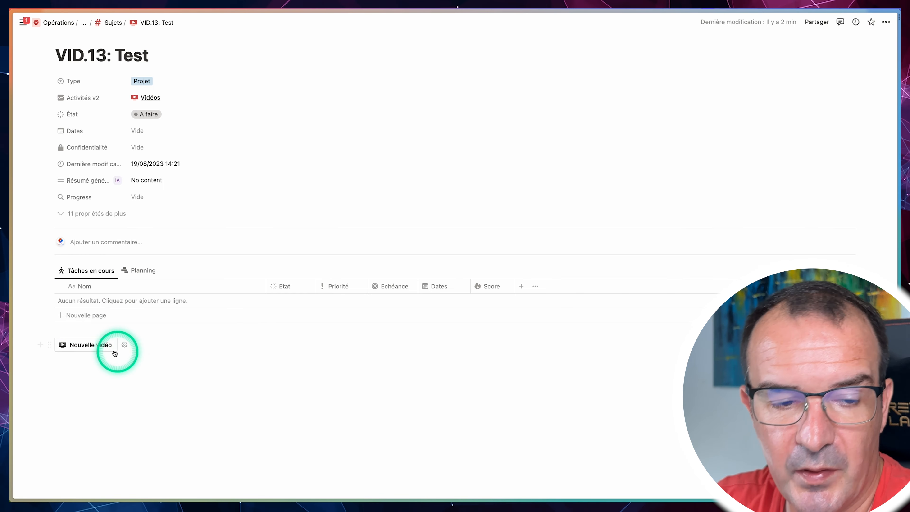
left_click(96, 347)
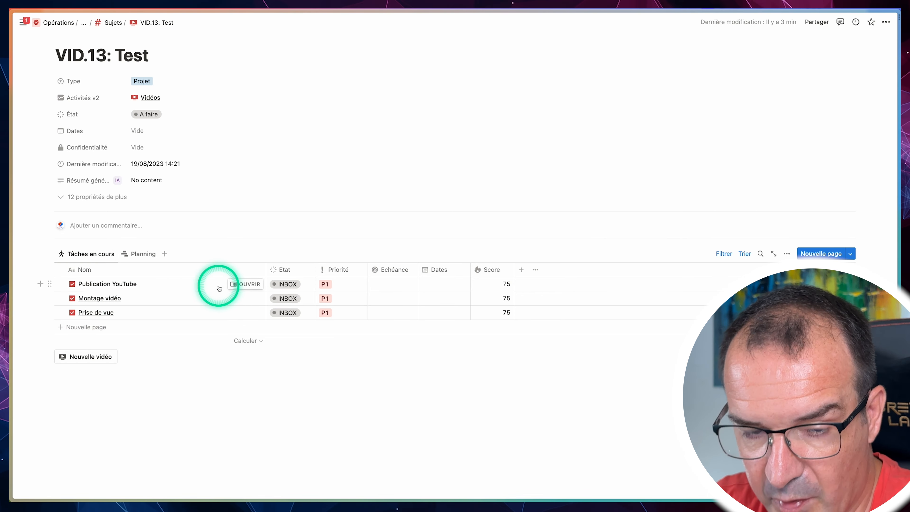
- Schedule the tasks on the Planning timeline: Publication YouTube from 31 July, Montage vidéo from 8 August and Prise de vue from 31 July
left_click(143, 254)
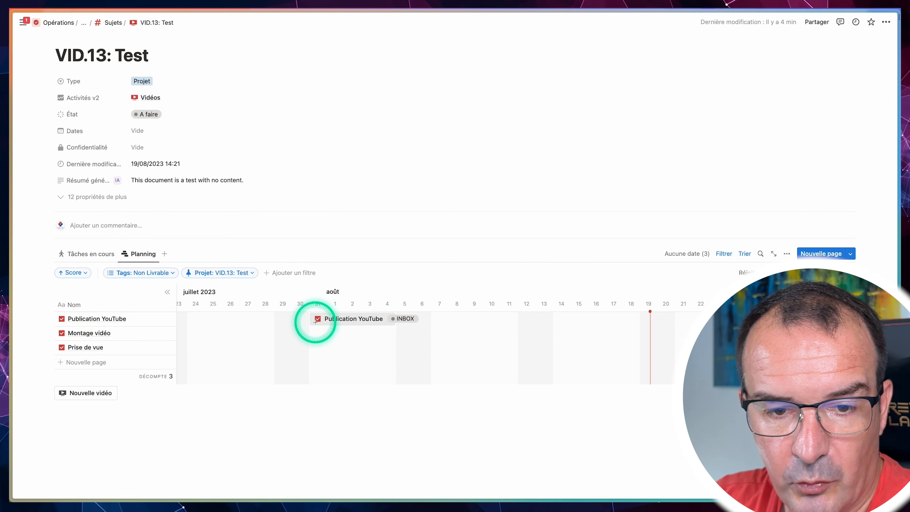
left_click(317, 321)
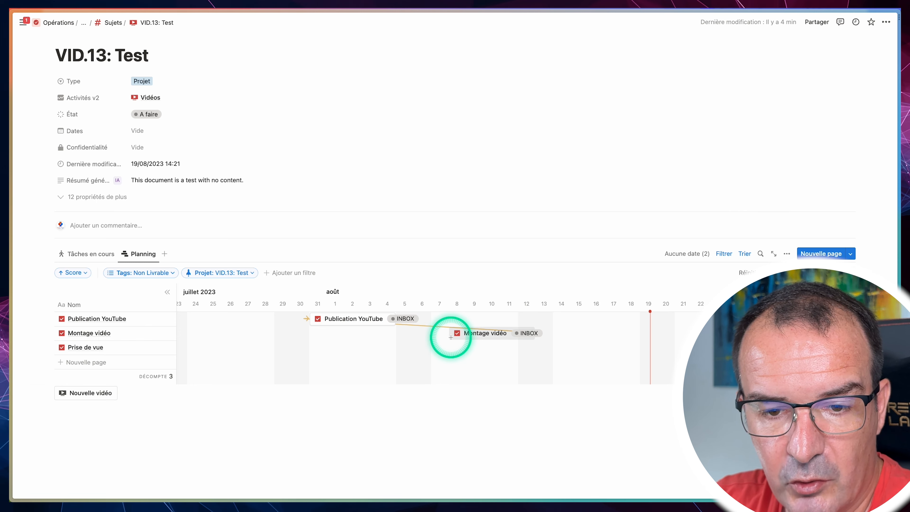
left_click(451, 337)
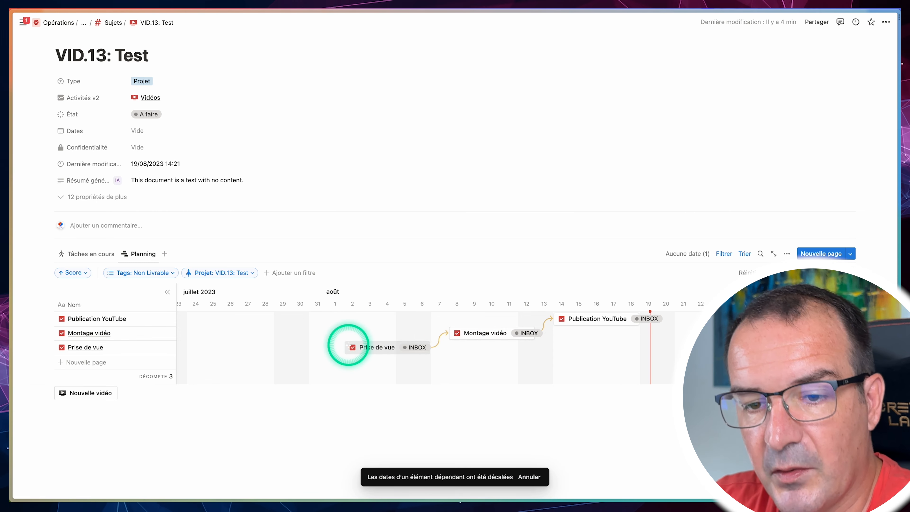
left_click(320, 347)
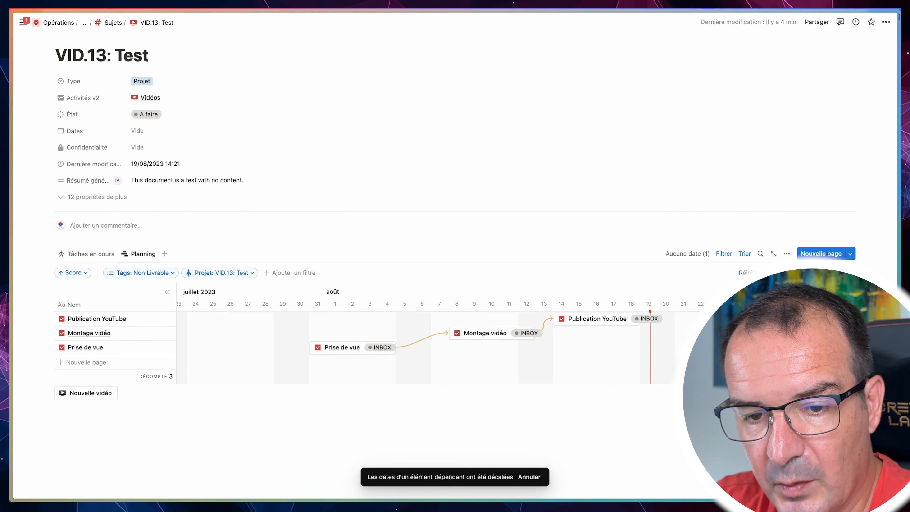
left_click(399, 350)
left_click(596, 319)
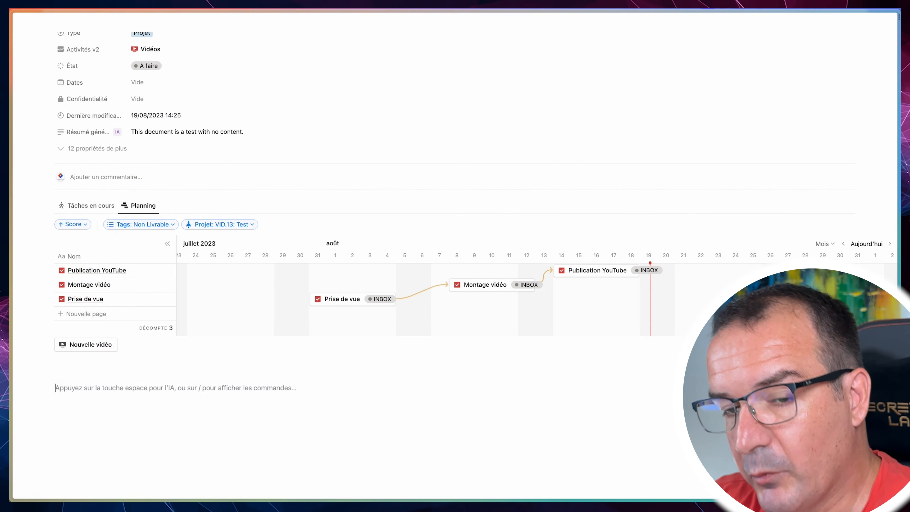
- Insert a new Bouton block in the empty line below the Nouvelle vidéo button
left_click(415, 387)
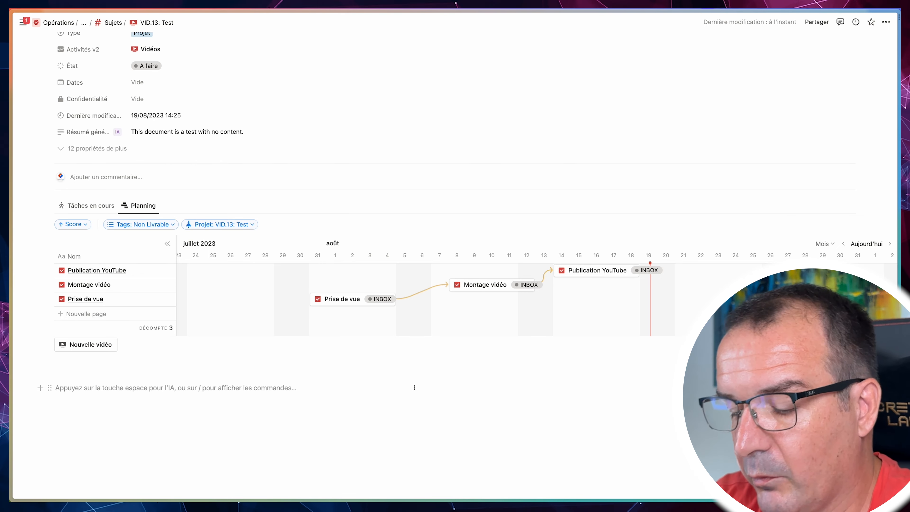
type("/")
key("BackSpace")
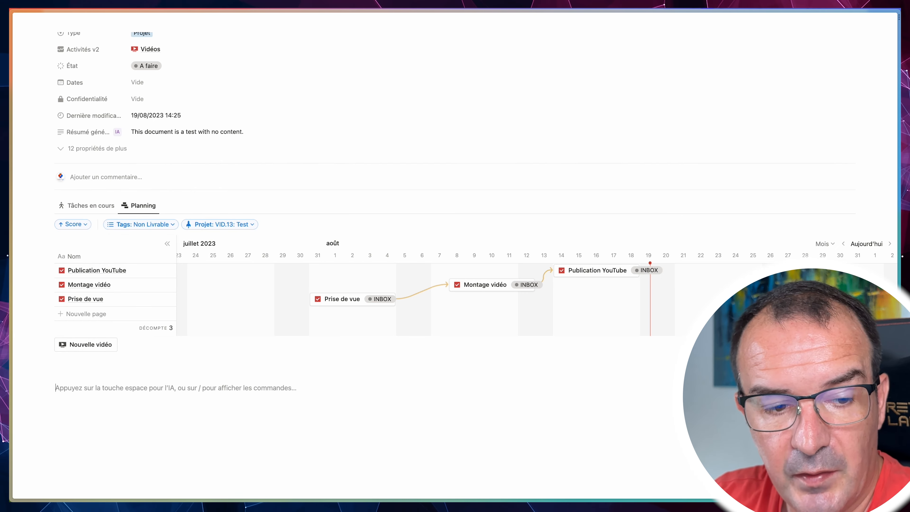
type("/Bouton")
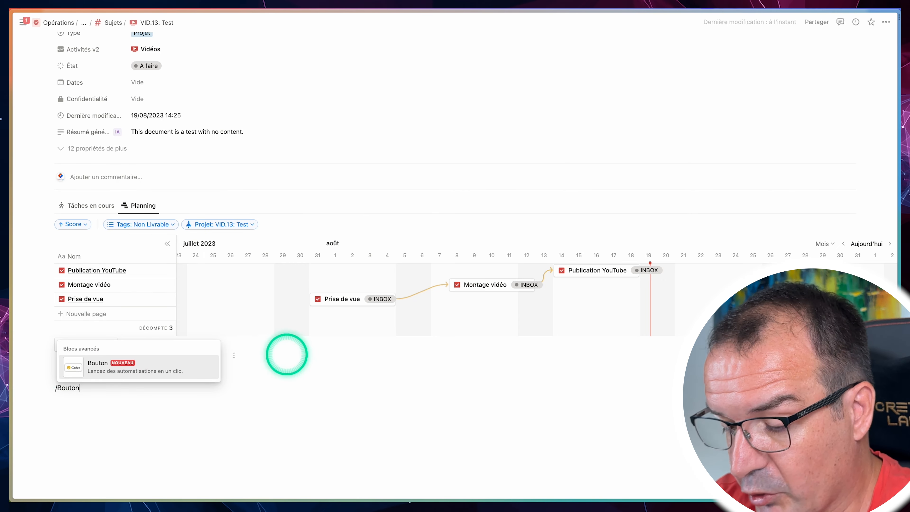
left_click(93, 365)
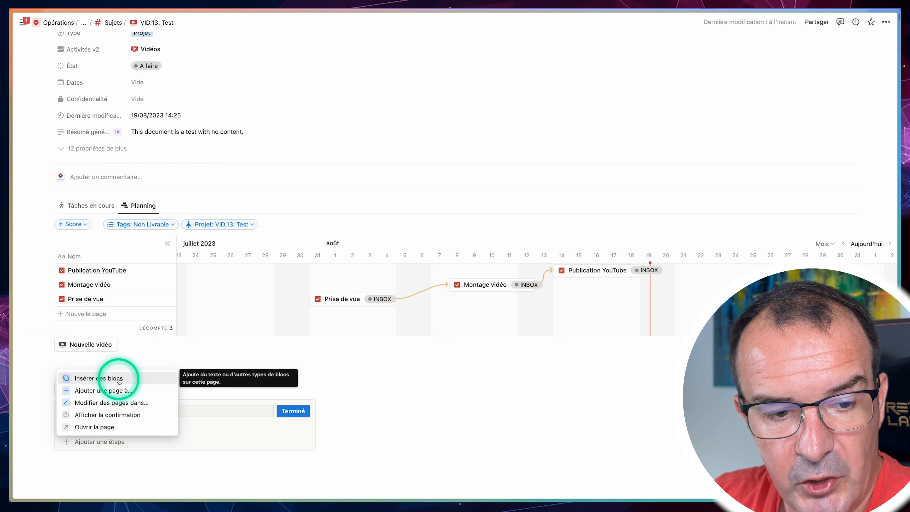
- Give the new button an Insérer des blocs action and name the button "Insérer du contenu"
left_click(108, 378)
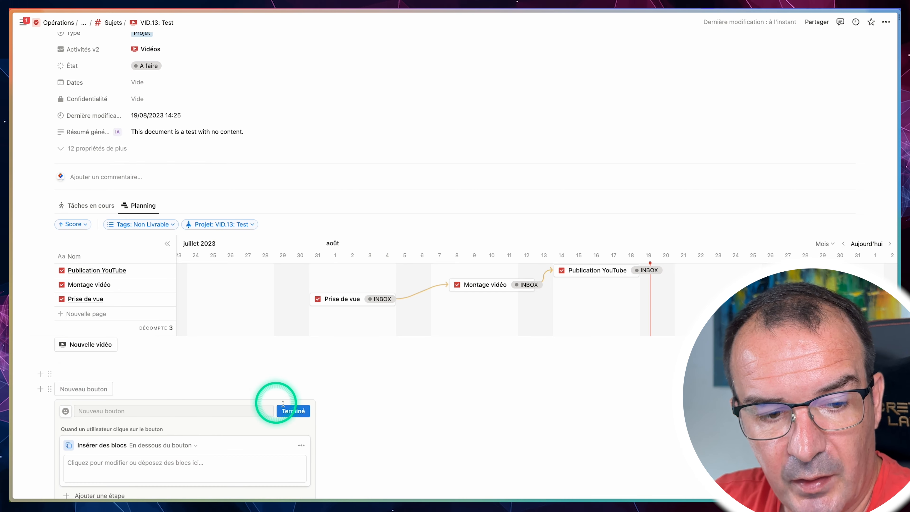
scroll(291, 407, "down", 2)
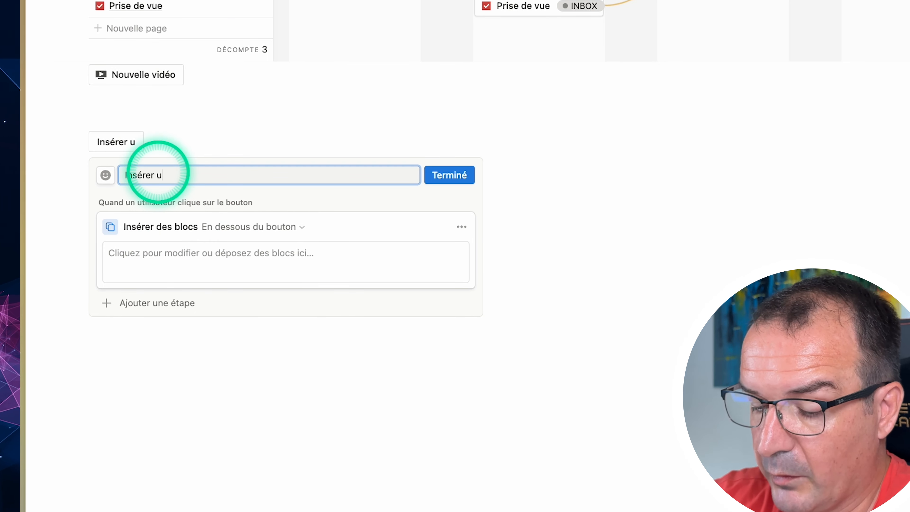
key("BackSpace")
type("du contenu")
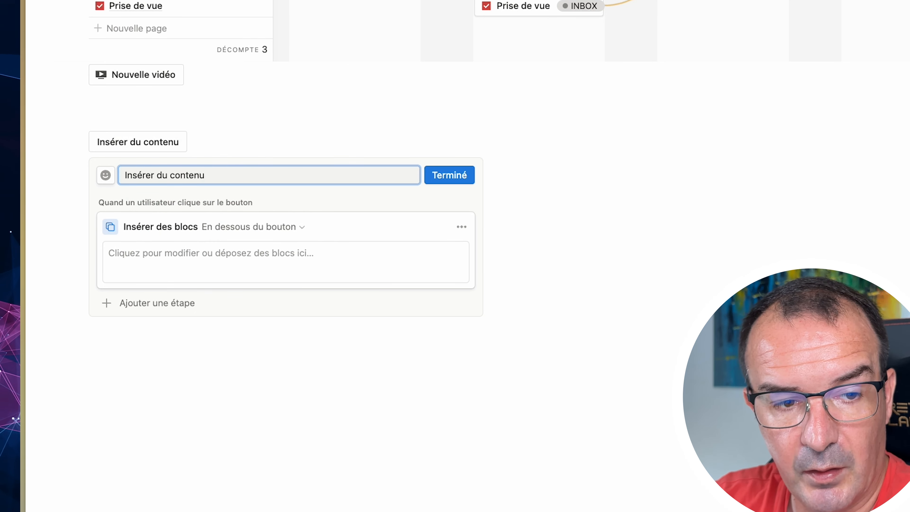
- Insert a two-column layout in the content of the Insérer des blocs action
left_click(170, 253)
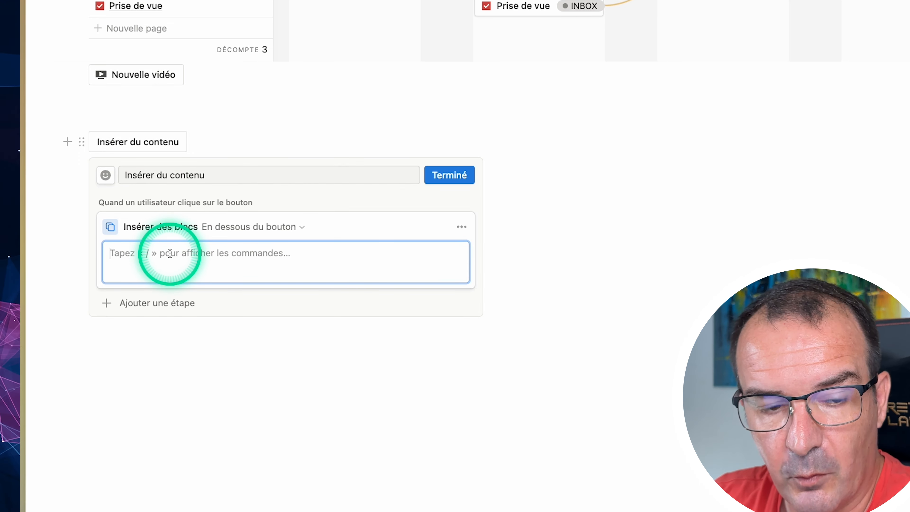
type("/")
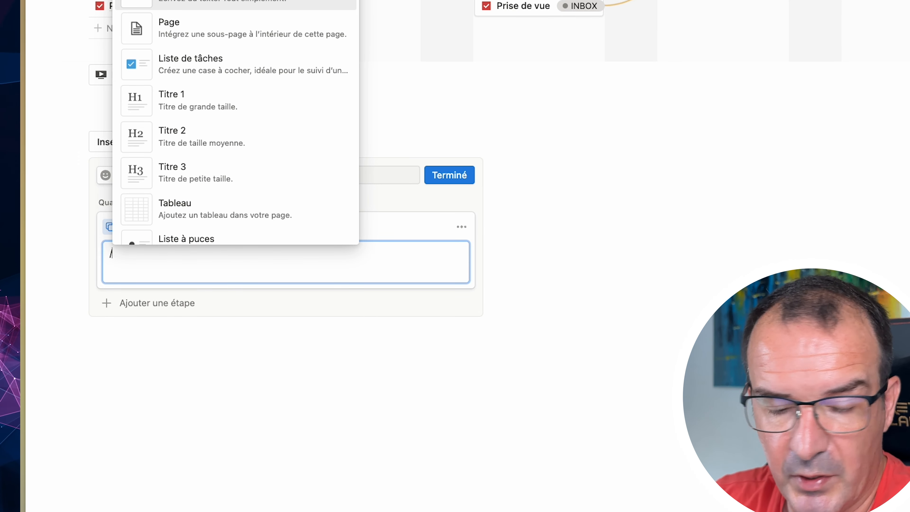
type("2 cold")
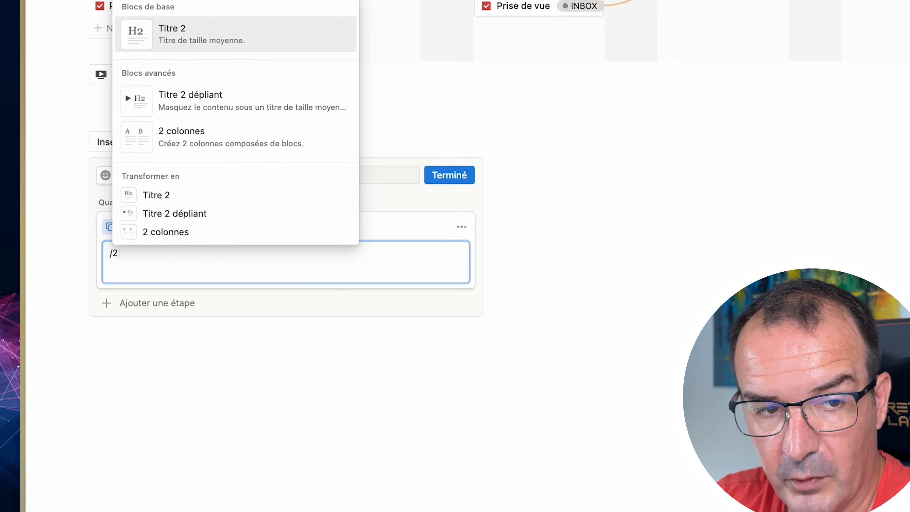
key("BackSpace")
key("BackSpace")
key("BackSpace")
key("BackSpace")
key("BackSpace")
key("BackSpace")
key("BackSpace")
left_click(176, 265)
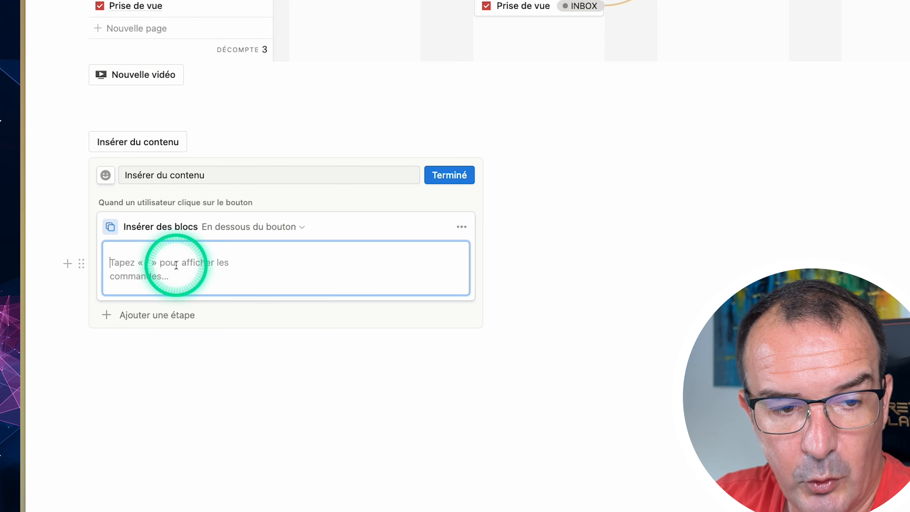
- Add the level 3 heading "Contenu de la vidéo" in the first column of the block content
type("/h3")
key("Return")
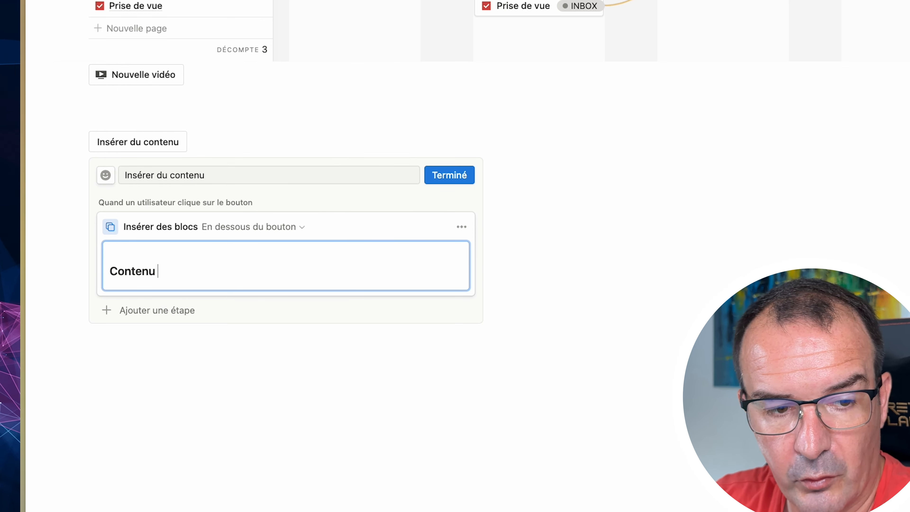
left_click(426, 302)
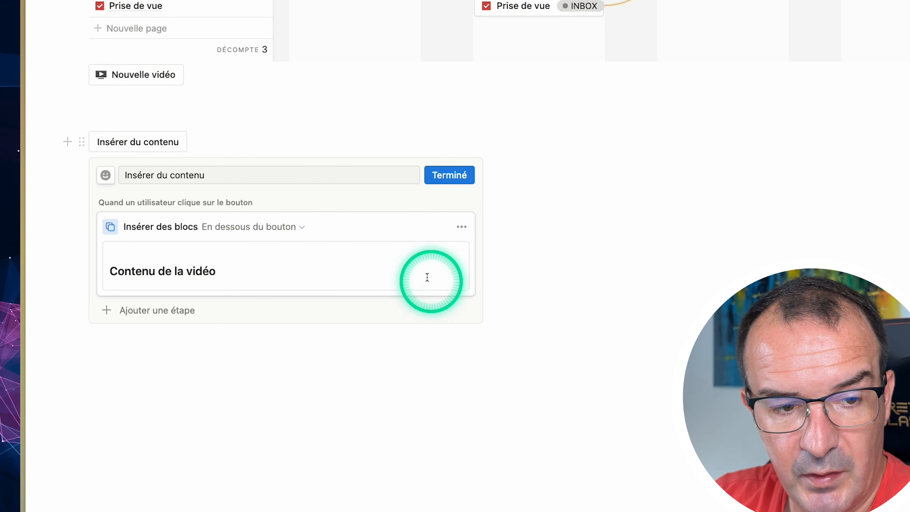
- Insert an Encadré callout in the second column with the text "NE PAS OUBLIER"
left_click(386, 271)
type("/call")
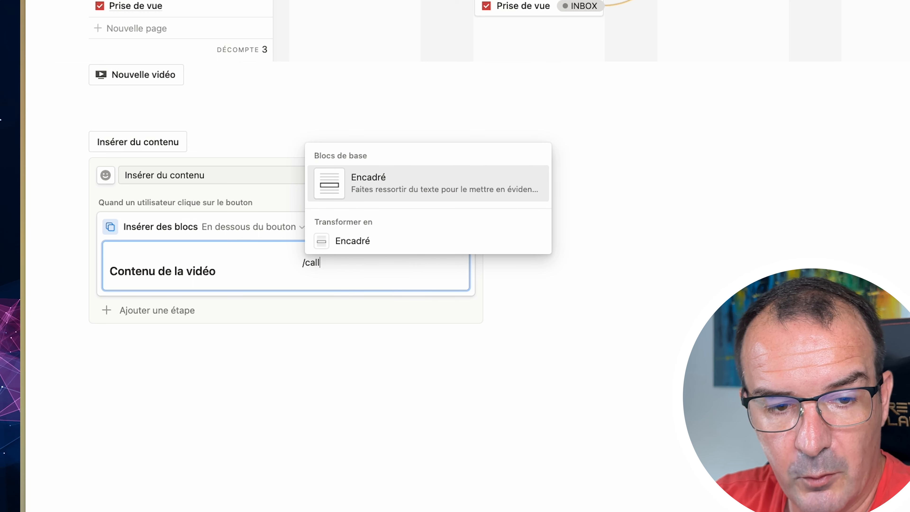
key("Return")
left_click(406, 280)
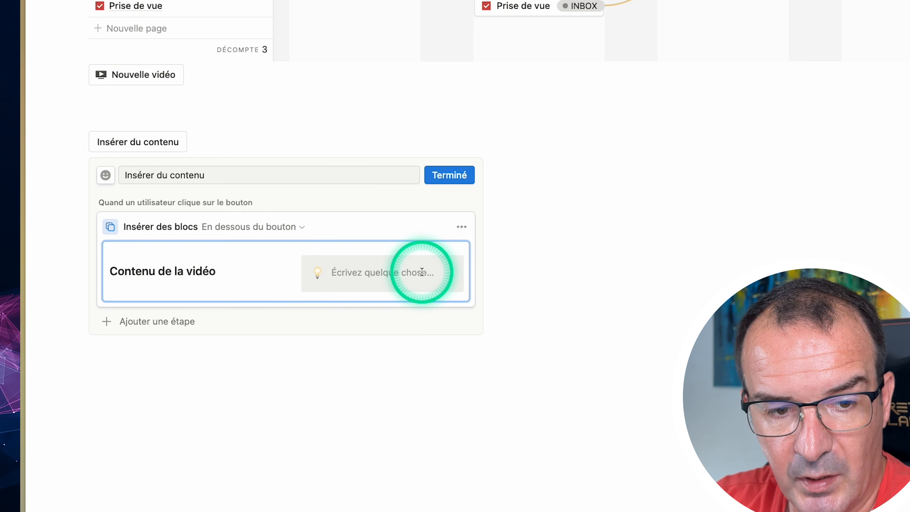
type("NE PAS OUBLIER")
key("Return")
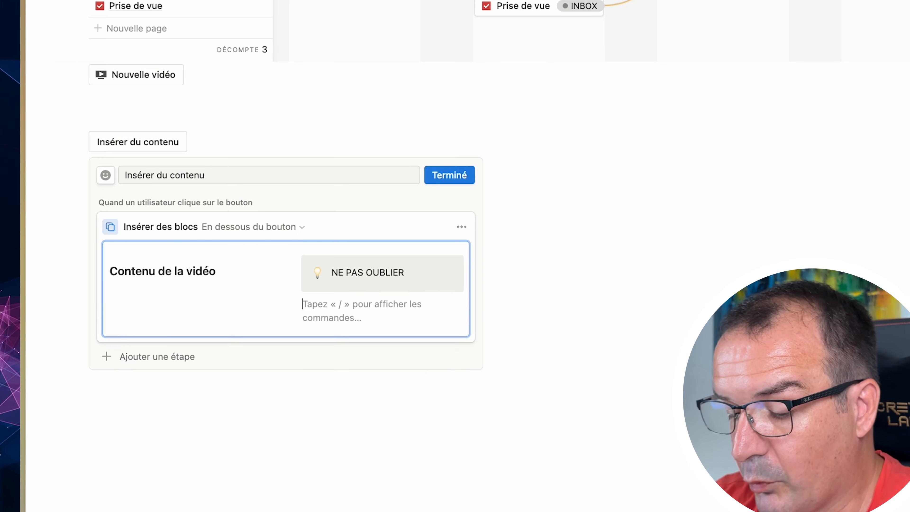
- Add the bullets "Préparer le plan de la vidéo" and "Préparer le chapitrage" inside the callout
type("*")
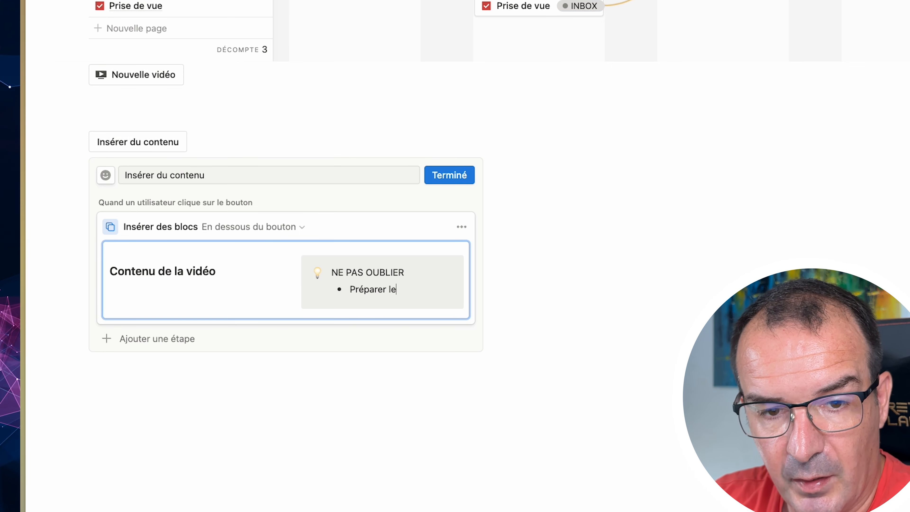
type("déo")
key("Return")
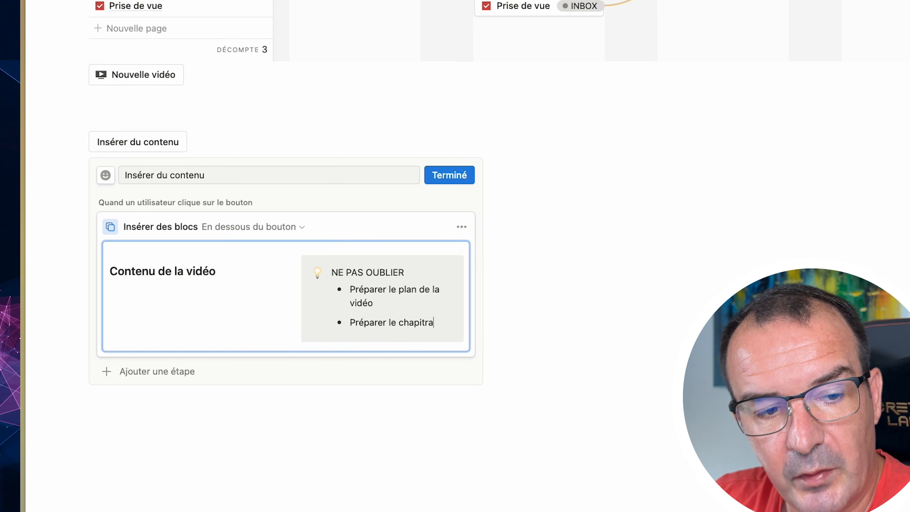
- Insert a divider under the Contenu de la vidéo heading in the first column
left_click(173, 291)
left_click(228, 275)
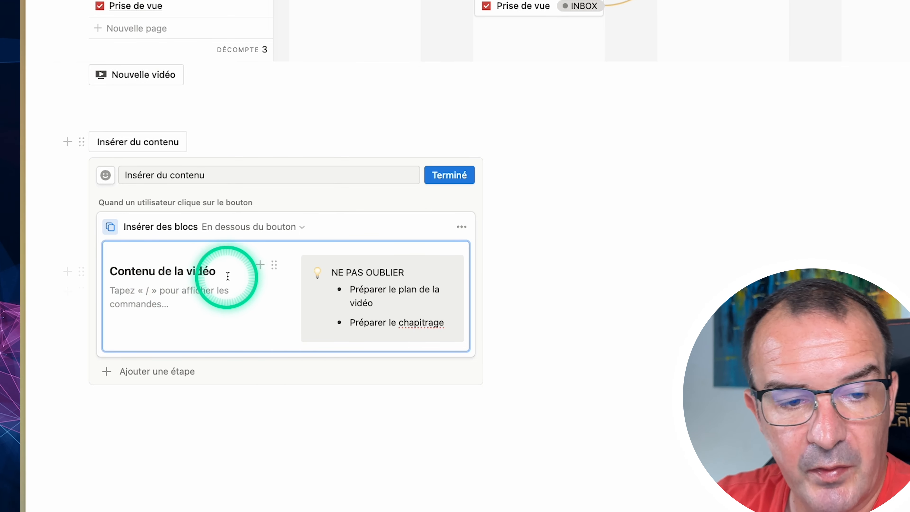
type("---")
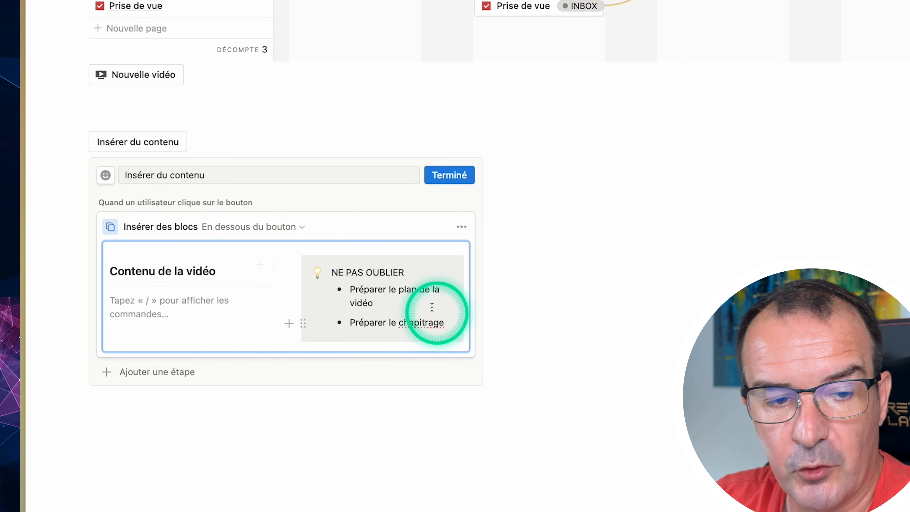
- Finish configuring the Insérer du contenu button, run it, and place the cursor below the inserted heading's divider
left_click(443, 178)
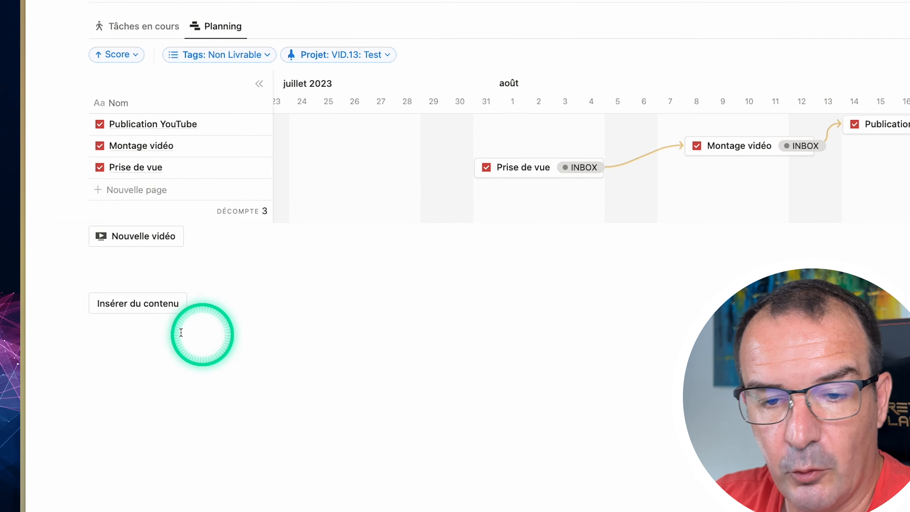
left_click(138, 143)
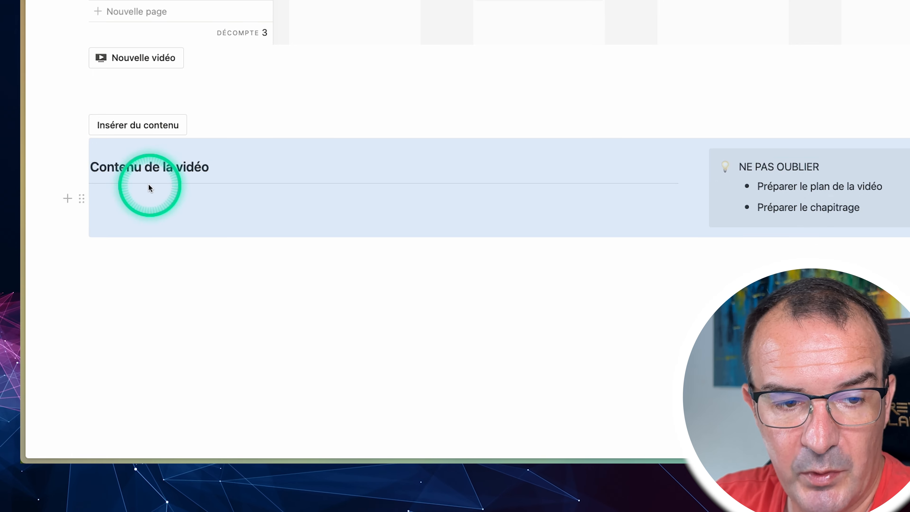
left_click(163, 193)
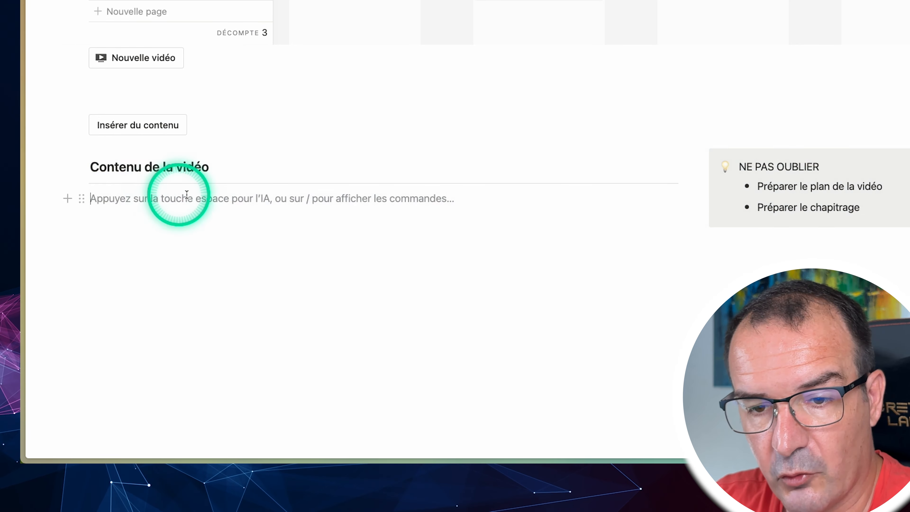